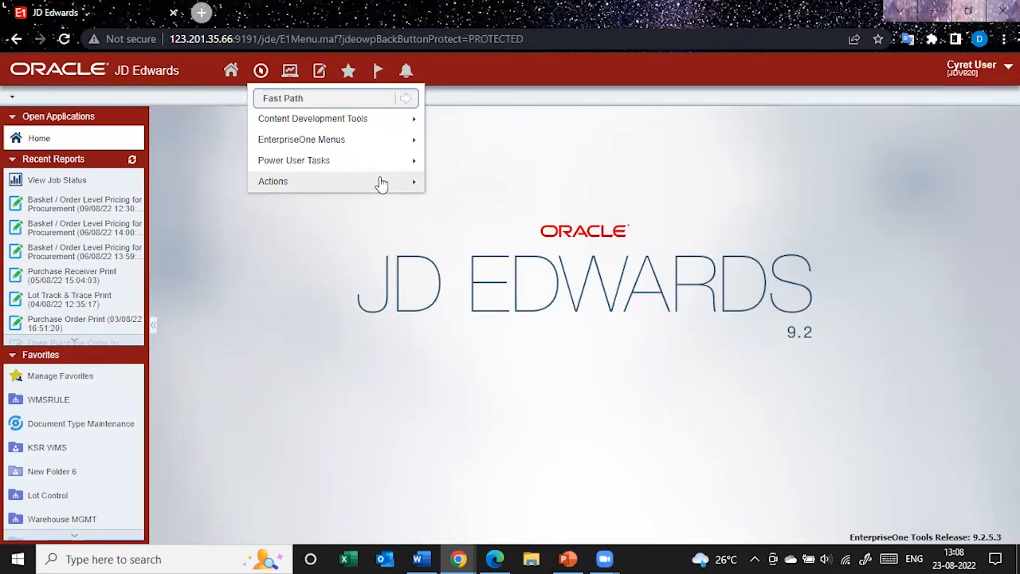
Open application P41202 through Fast Path and look up its application, version and form details
type("41202")
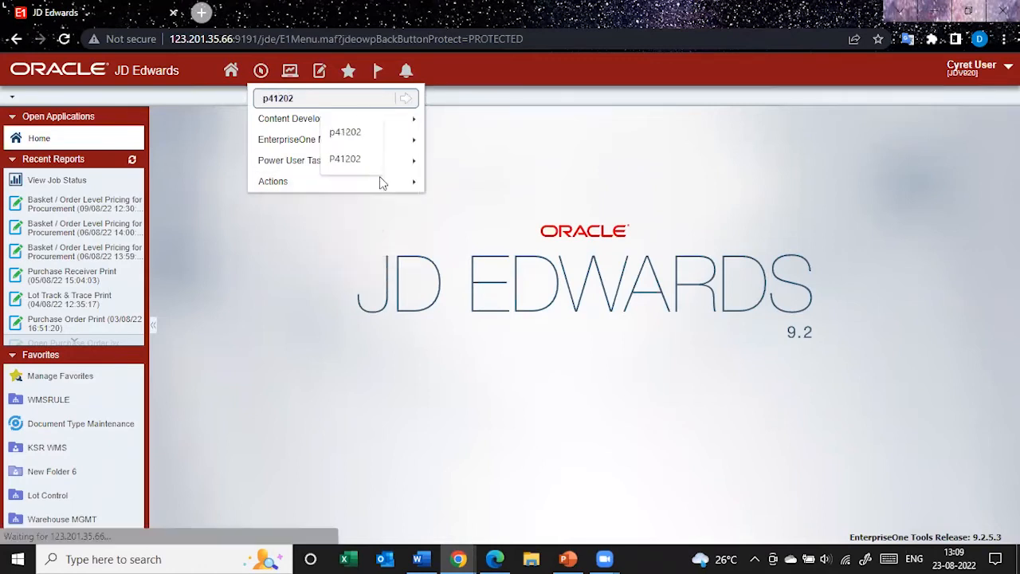
key("Return")
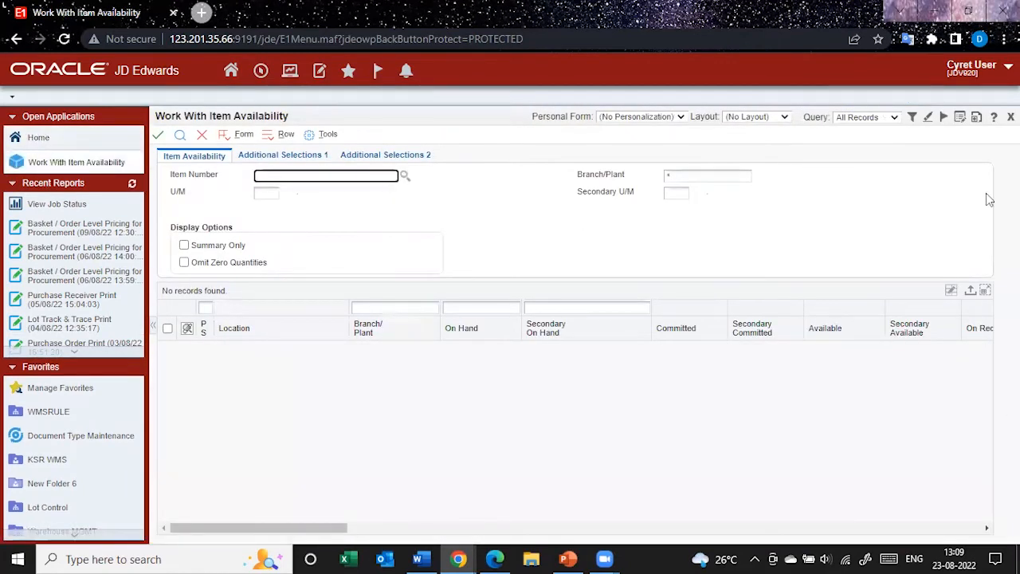
left_click(993, 117)
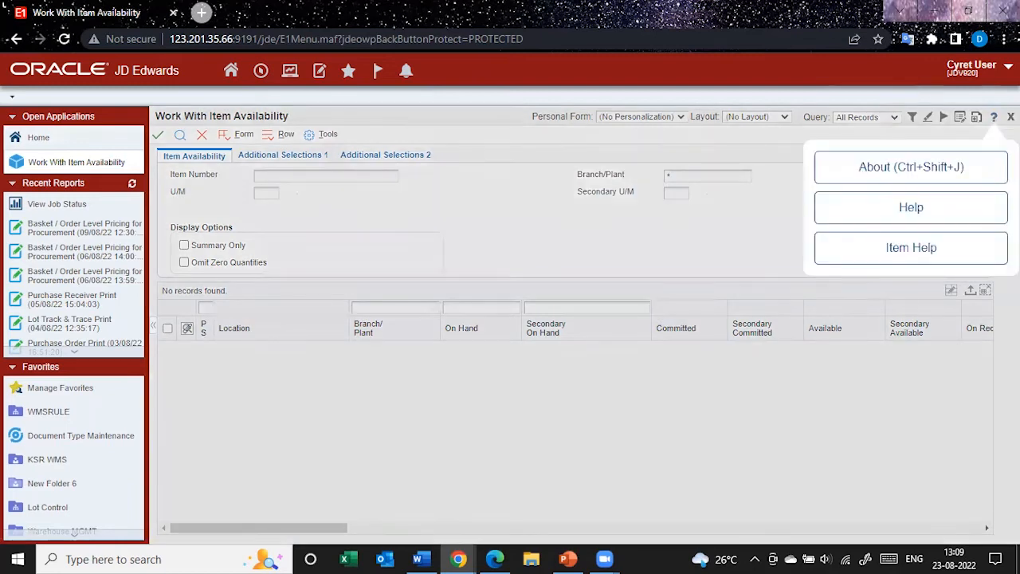
left_click(943, 166)
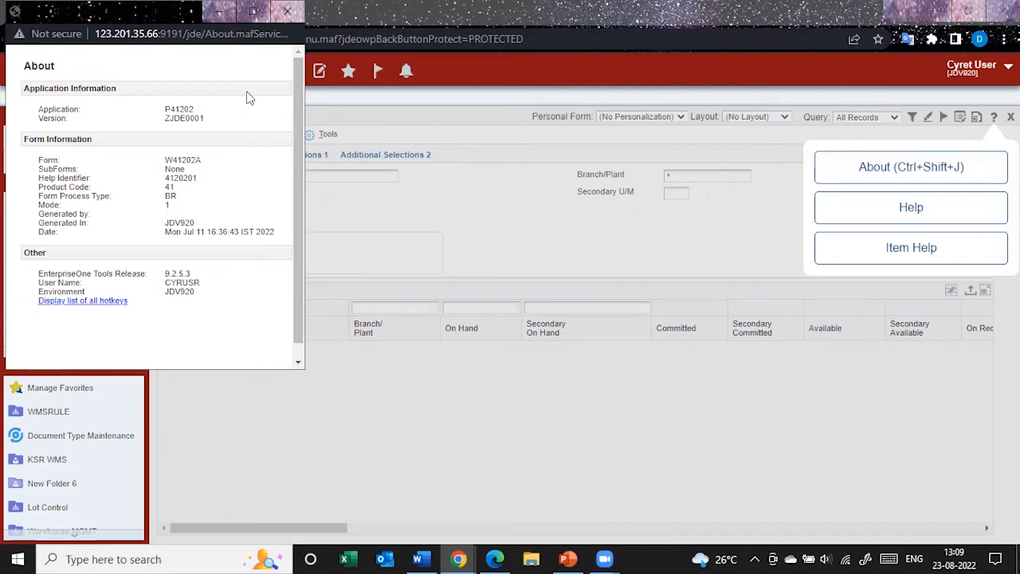
left_click(368, 165)
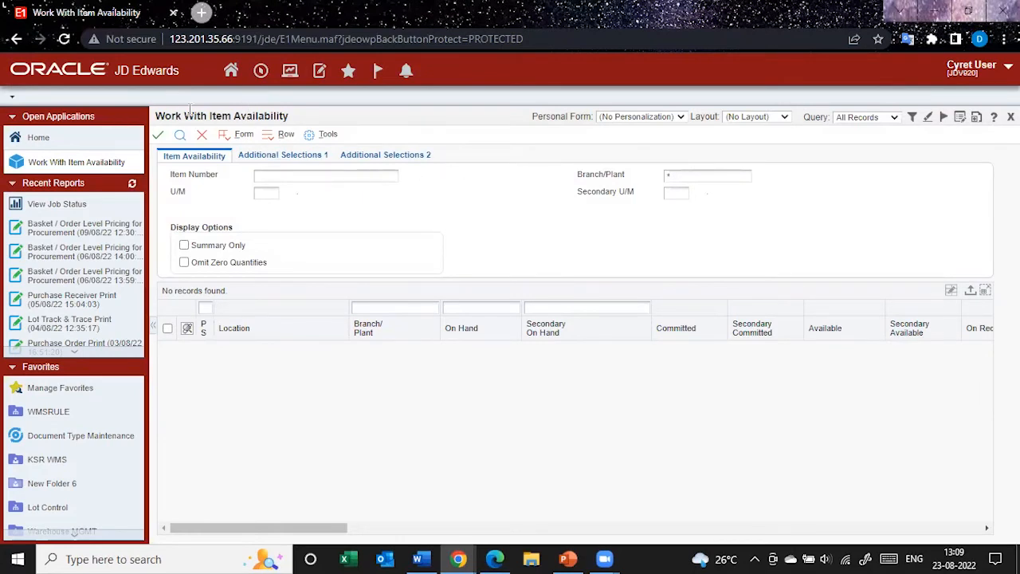
Open Sales Order Detail from the daily Sales Order Processing tasks and start a new sales order
left_click(260, 71)
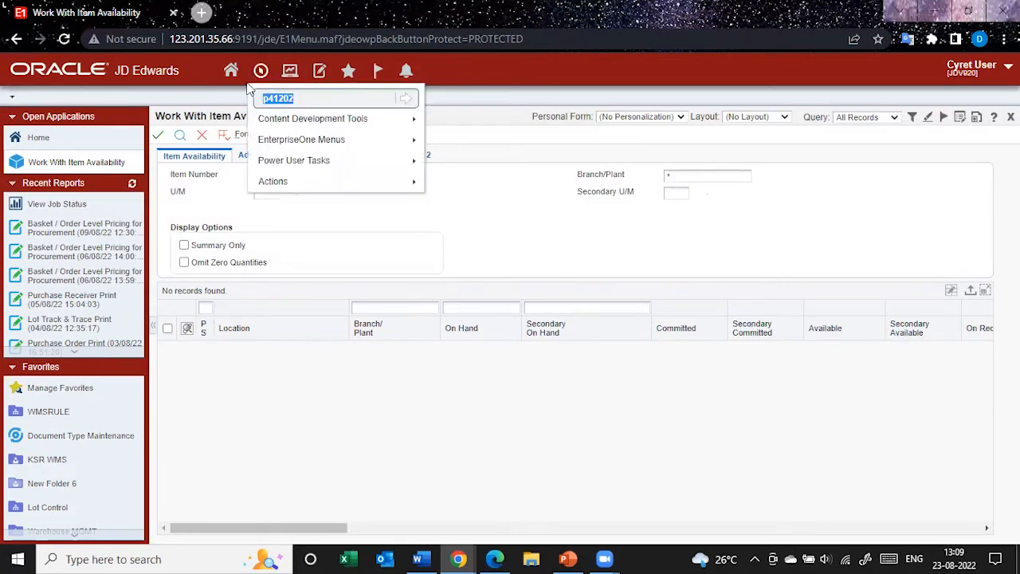
left_click(370, 147)
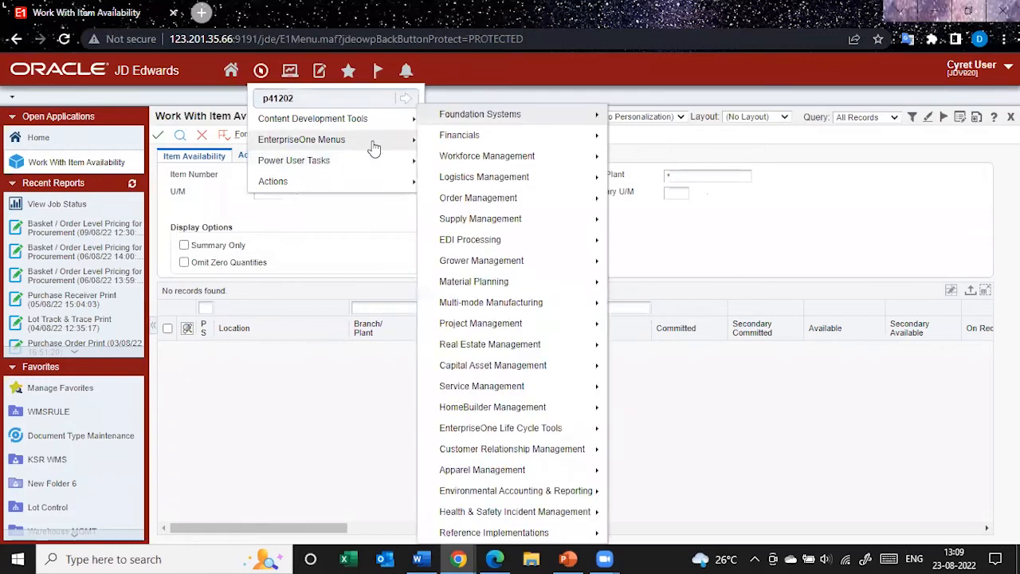
left_click(490, 199)
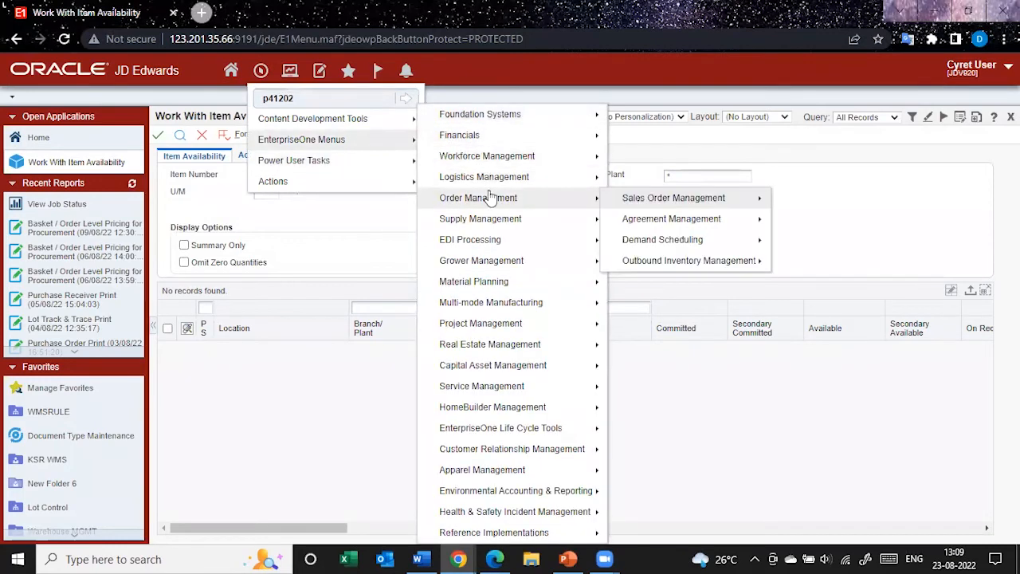
left_click(634, 201)
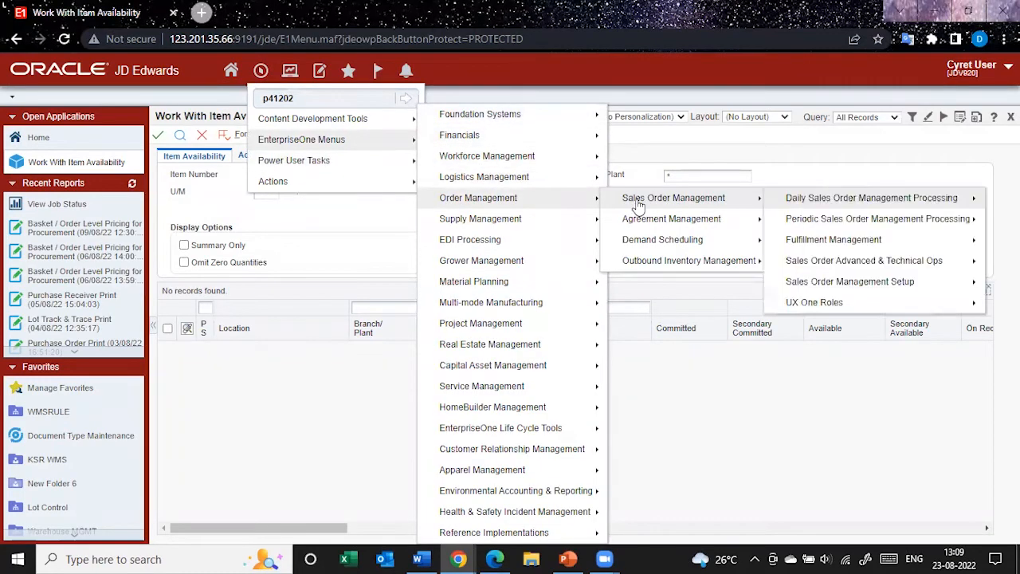
left_click(815, 200)
left_click(730, 204)
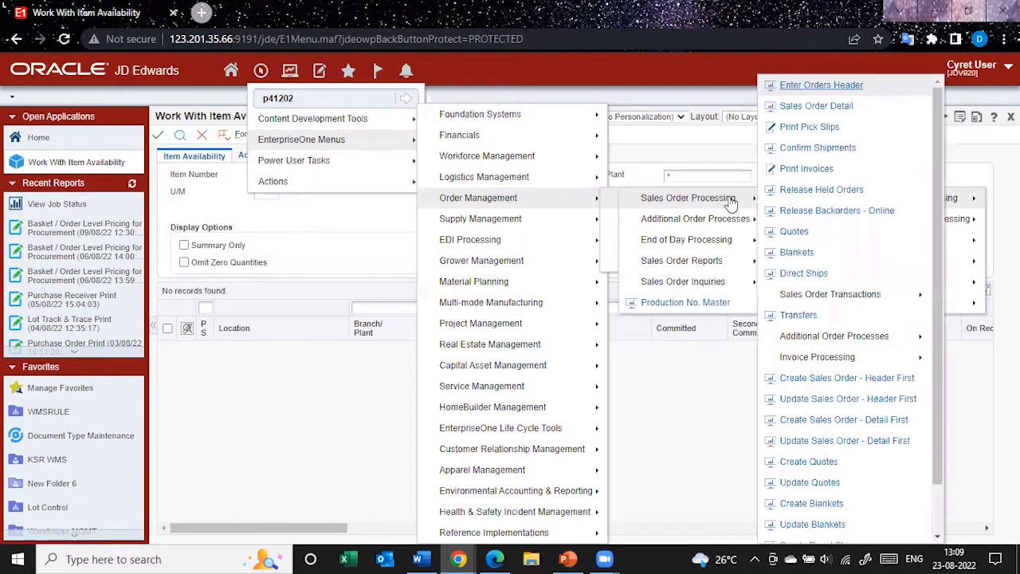
left_click(824, 114)
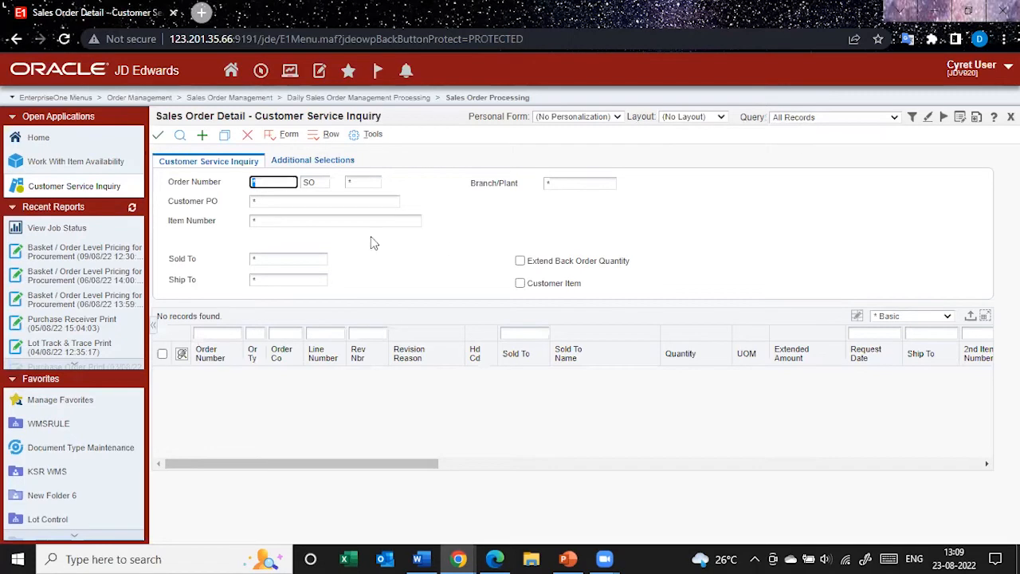
left_click(202, 136)
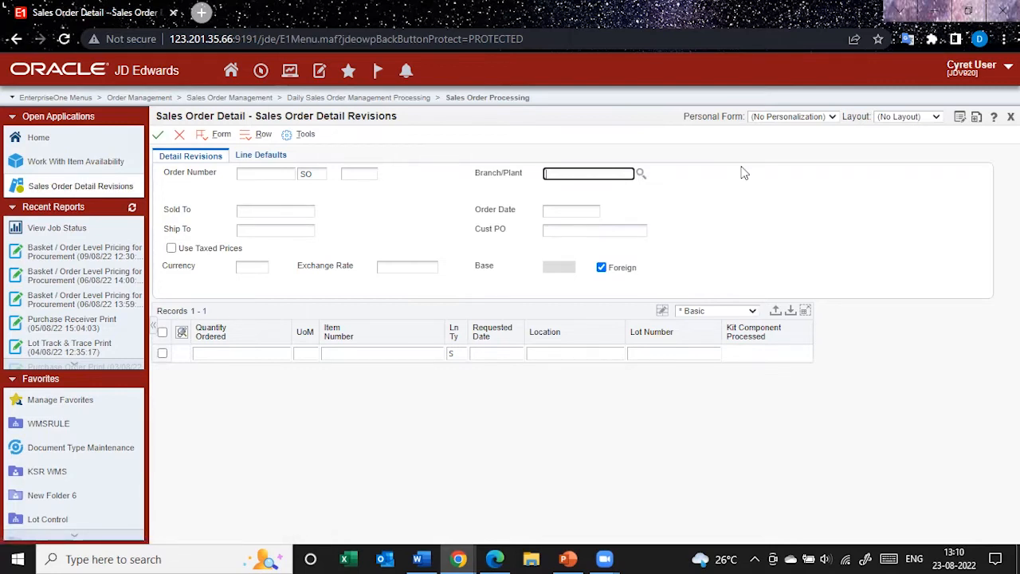
Set the order's Branch/Plant to M30 and fill in the Sold To customer number
type("m30")
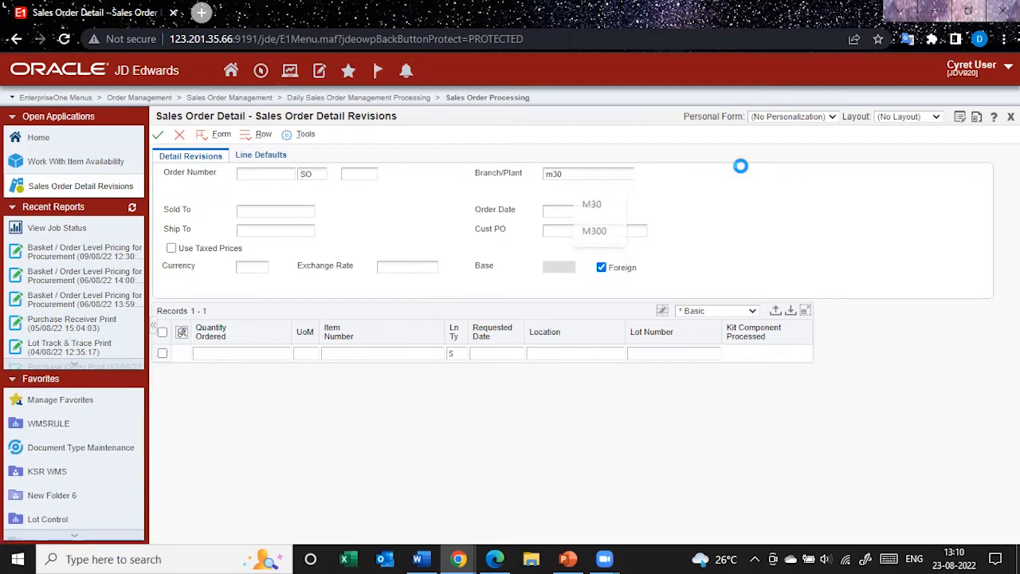
left_click(264, 212)
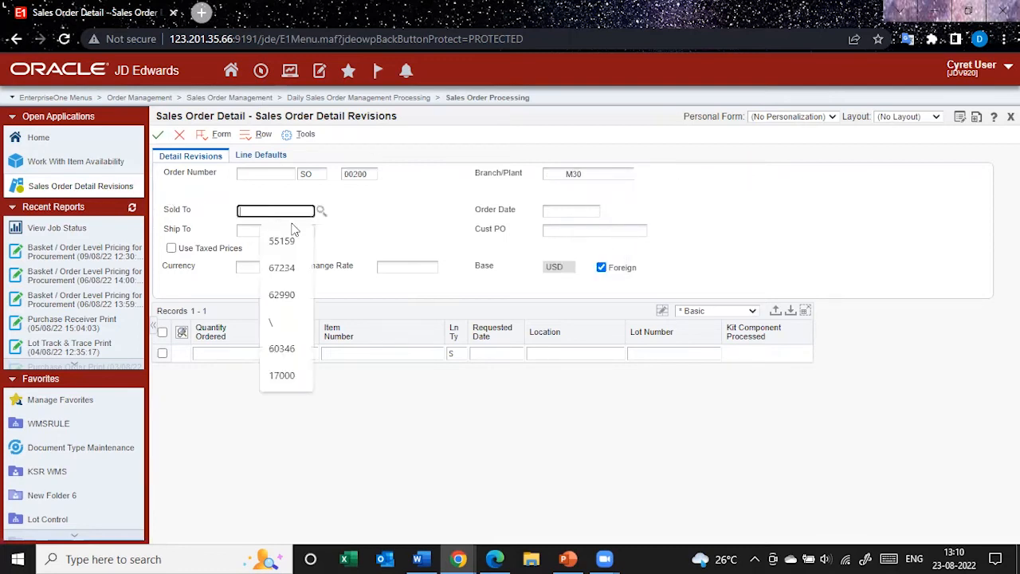
left_click(286, 236)
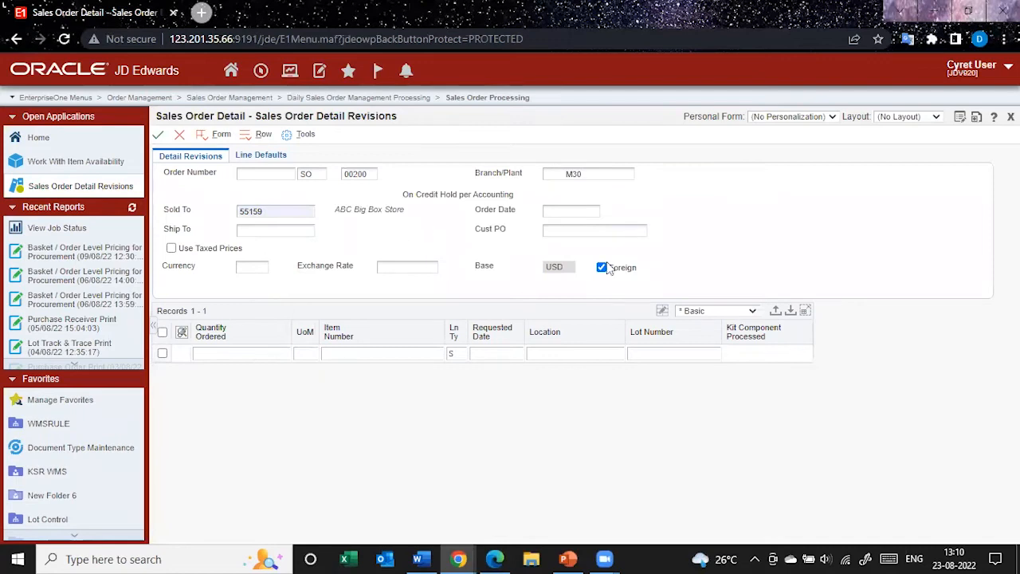
Enter an order line for item 220 with an ordered quantity of 2
left_click(417, 355)
type("220")
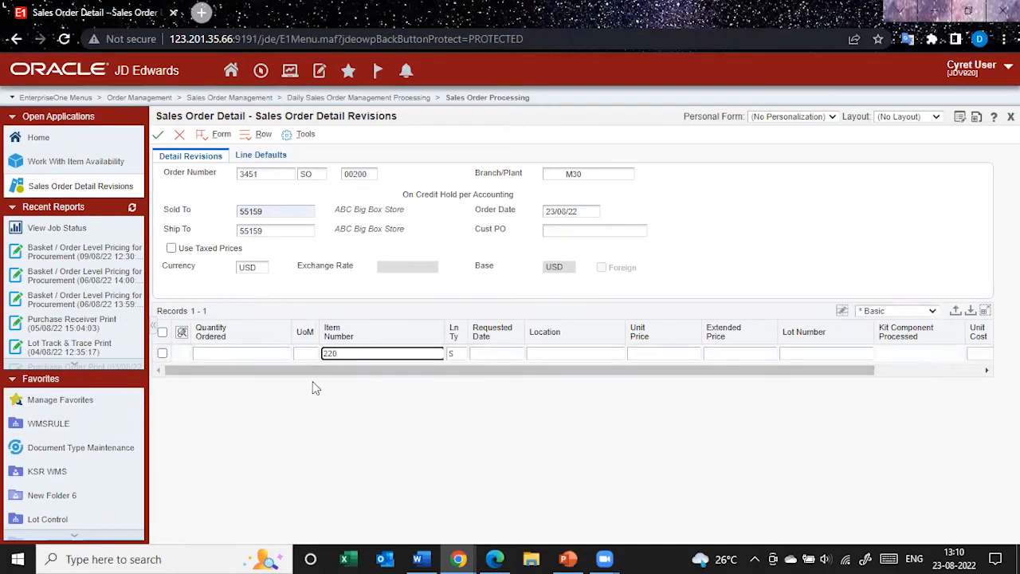
left_click(268, 355)
type("2")
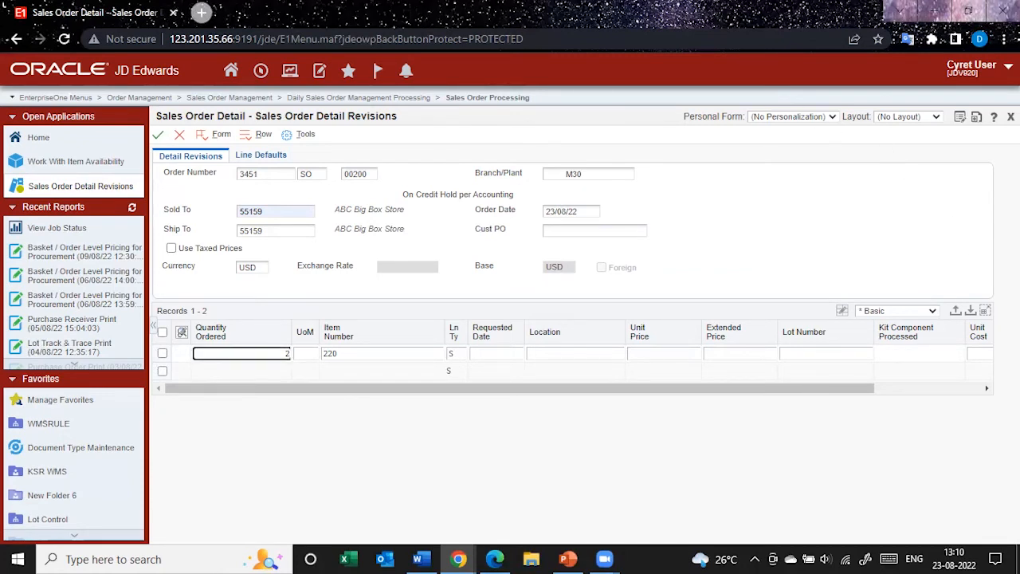
Start editing the form layout and place a new EnterpriseOne Form frame to the right of the sales order form
left_click(983, 72)
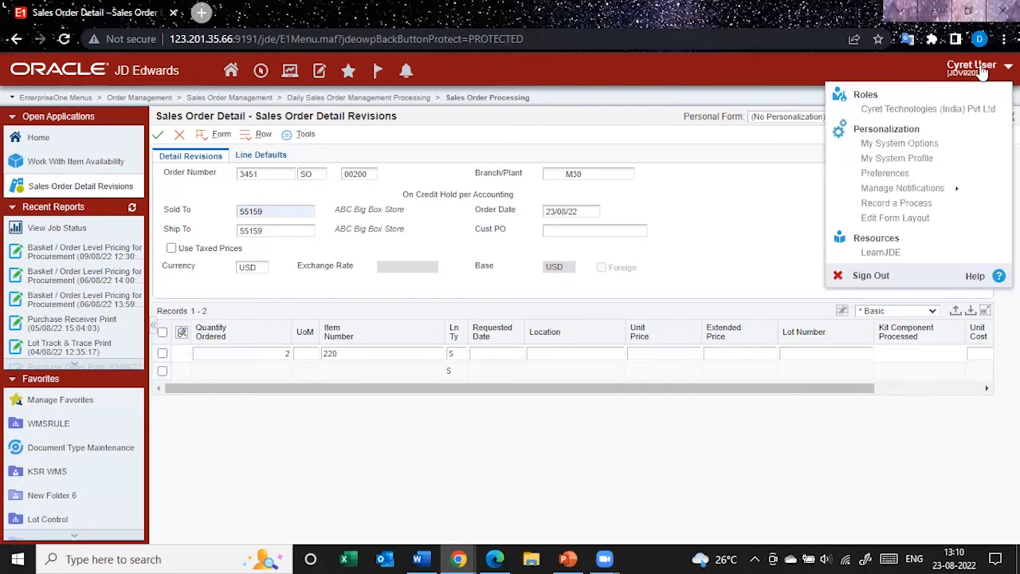
left_click(917, 222)
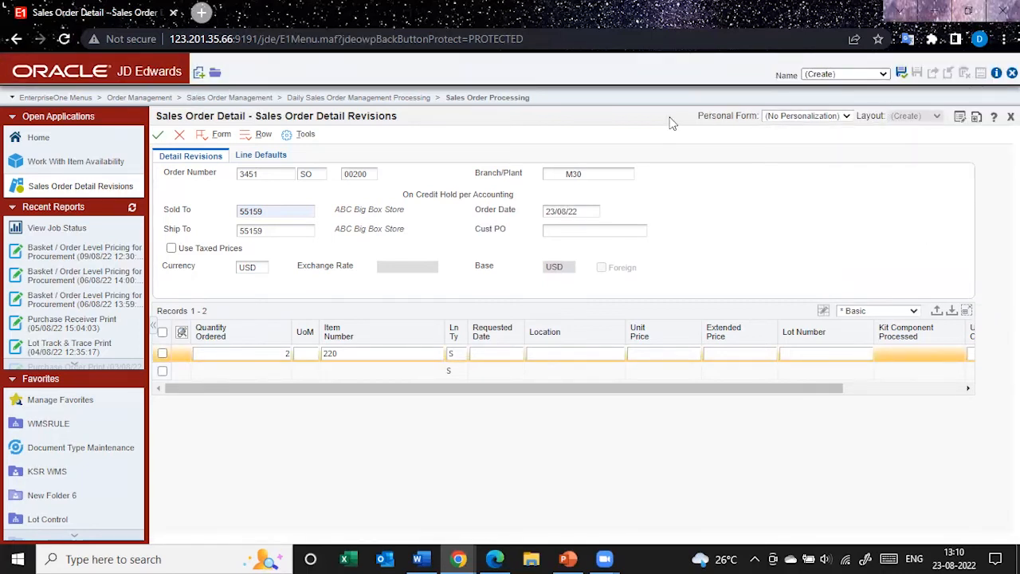
left_click(199, 74)
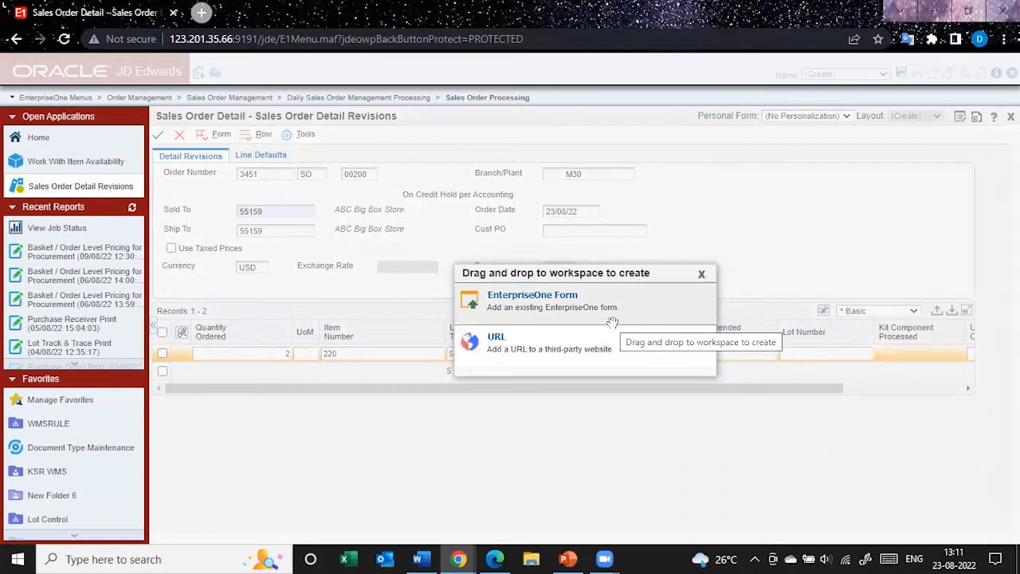
left_click_drag(612, 323, 671, 304)
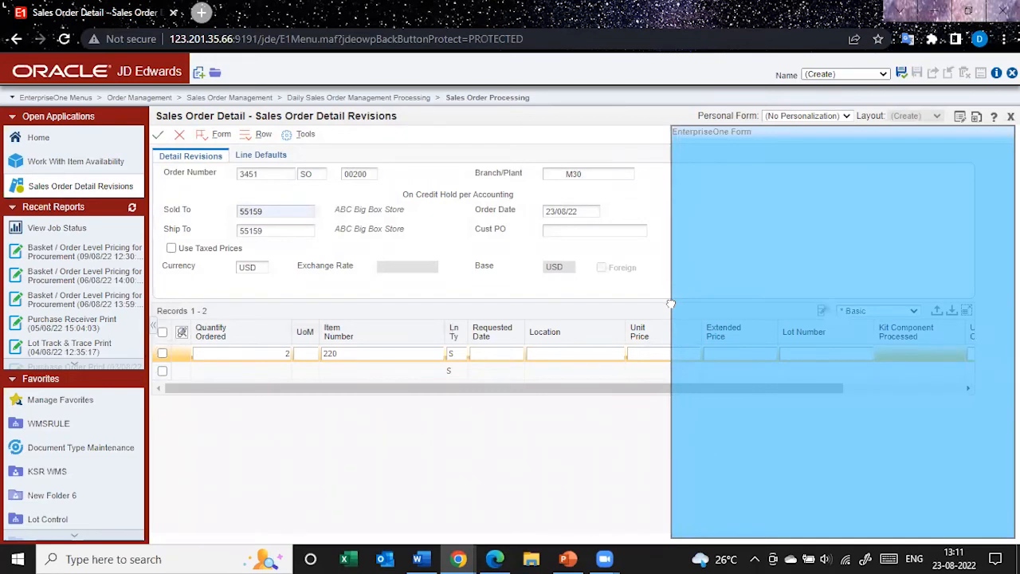
left_click_drag(671, 303, 671, 303)
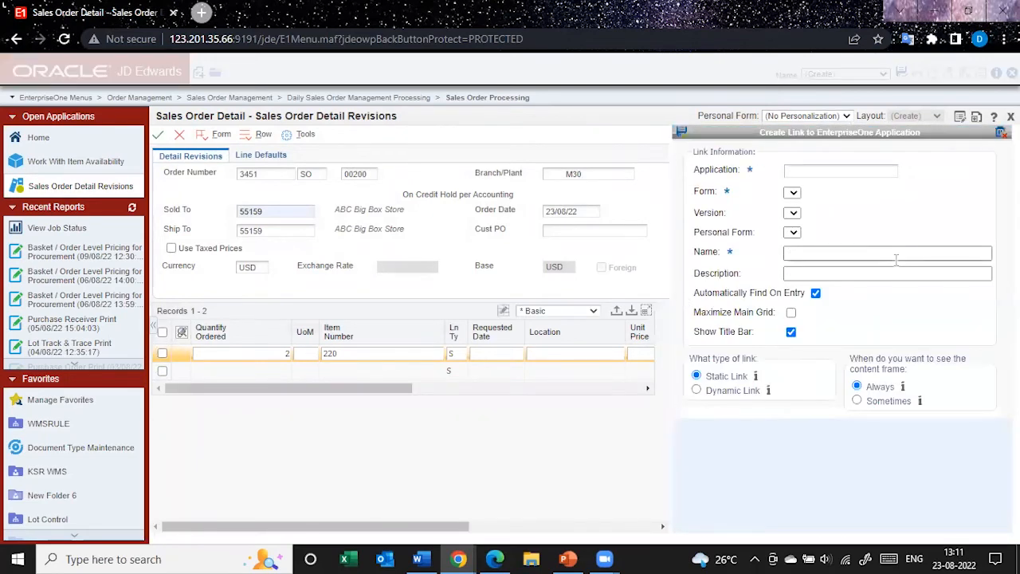
Link the new frame to application P41202 with the form Work With Item Availability (W41202A)
left_click(850, 170)
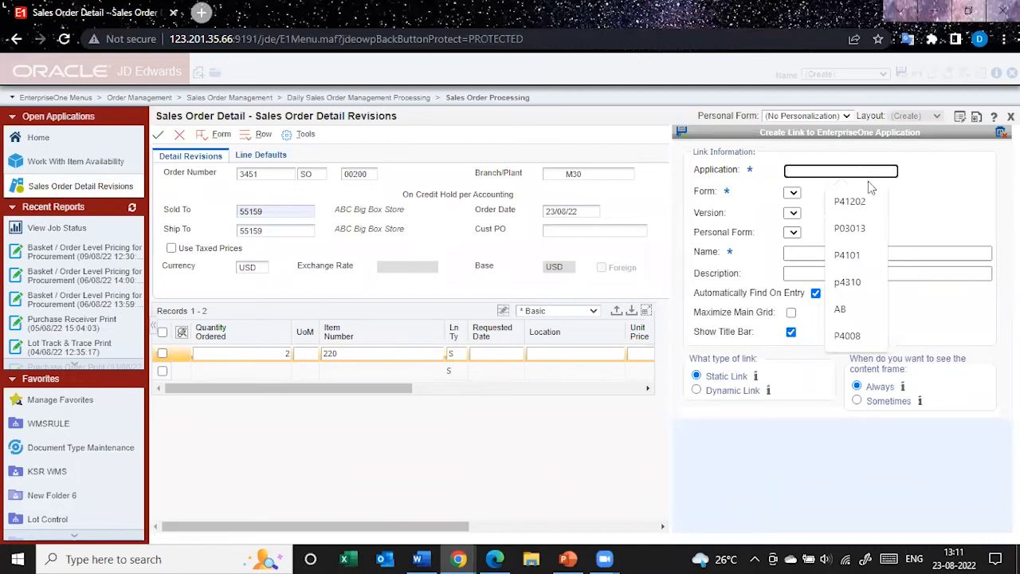
left_click(871, 203)
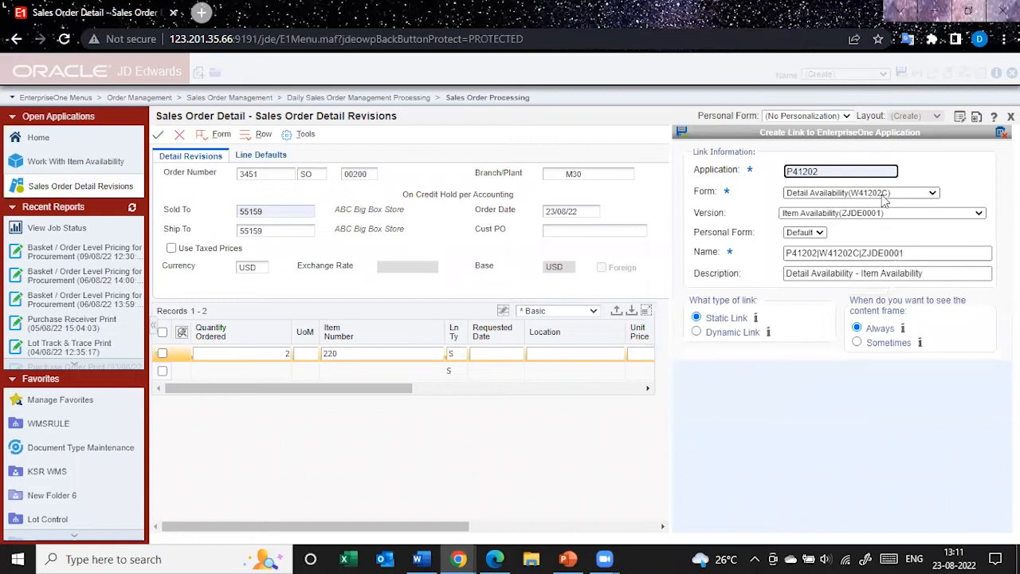
left_click(883, 195)
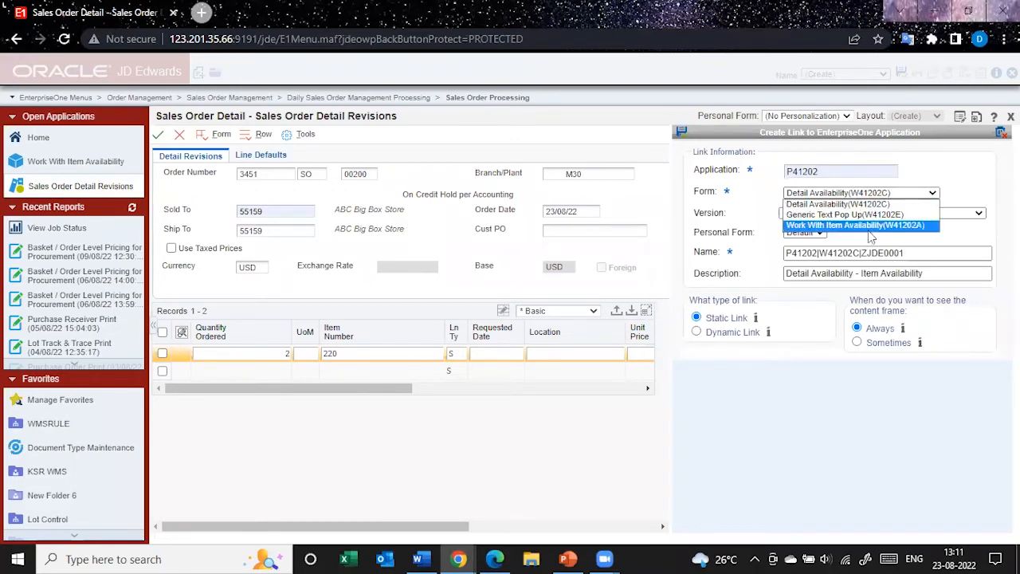
left_click(873, 226)
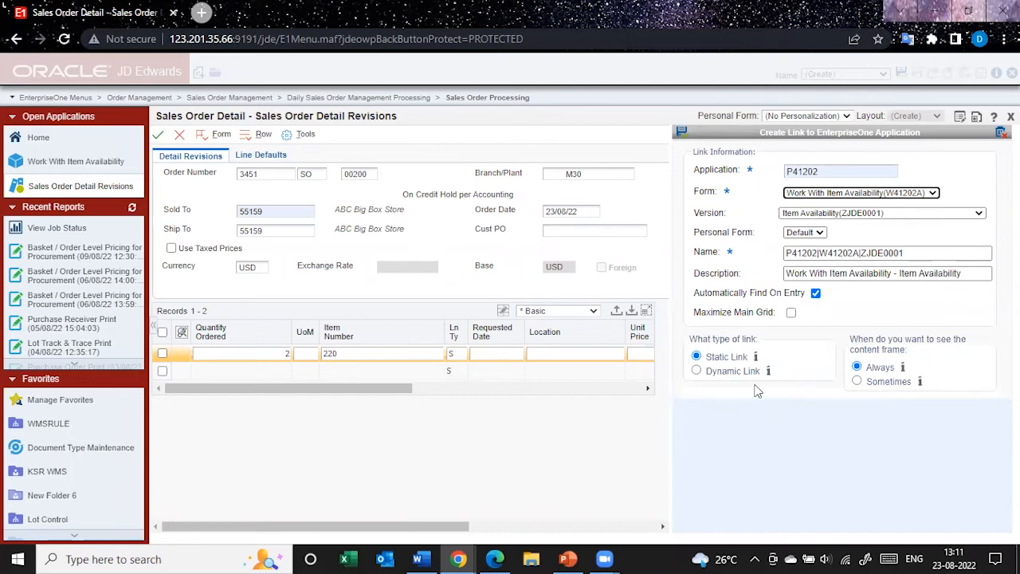
Make the link dynamic and map its Business Unit parameter to the order's Branch/Plant field
left_click(700, 369)
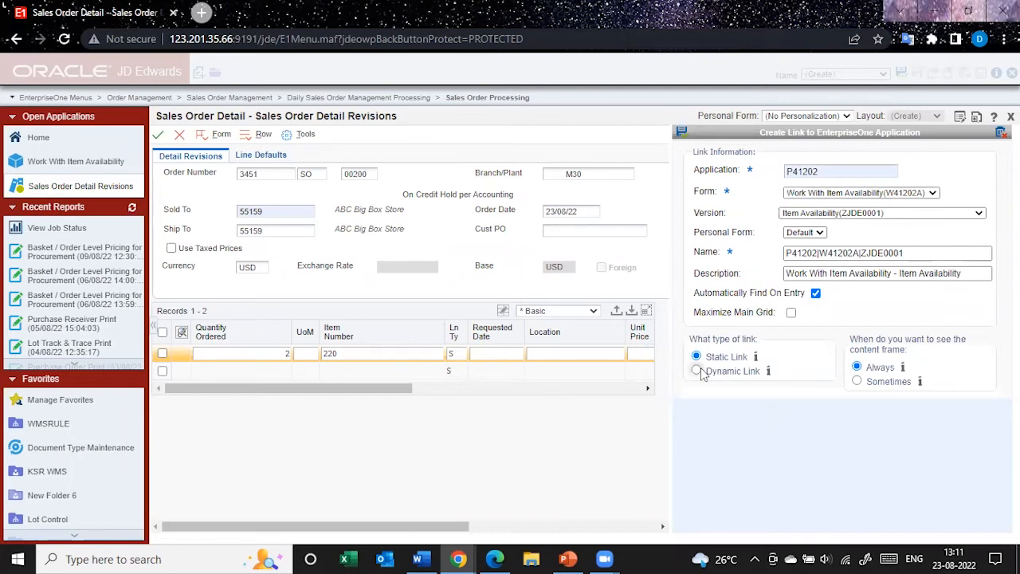
scroll(797, 430, "down", 1)
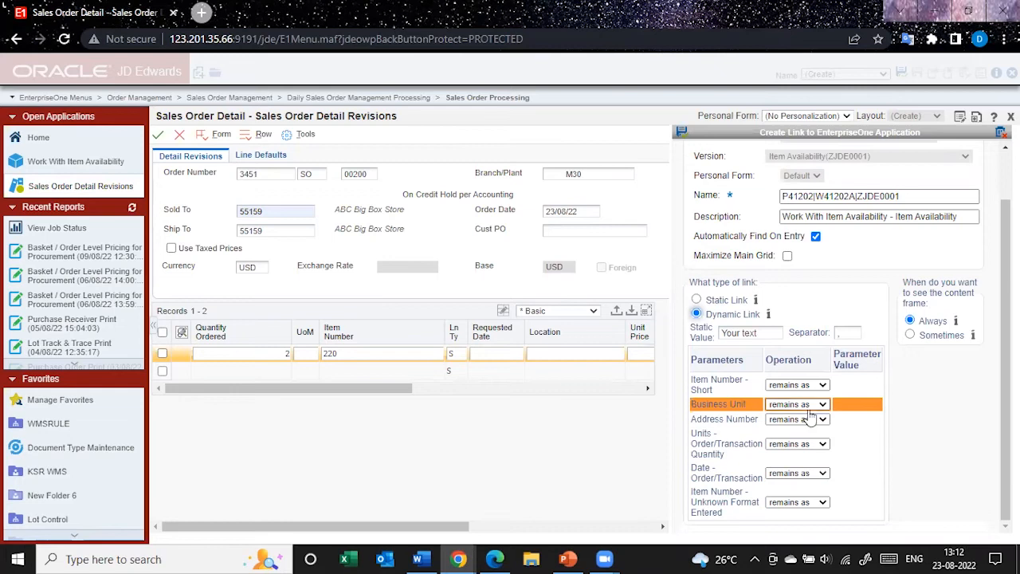
left_click(813, 407)
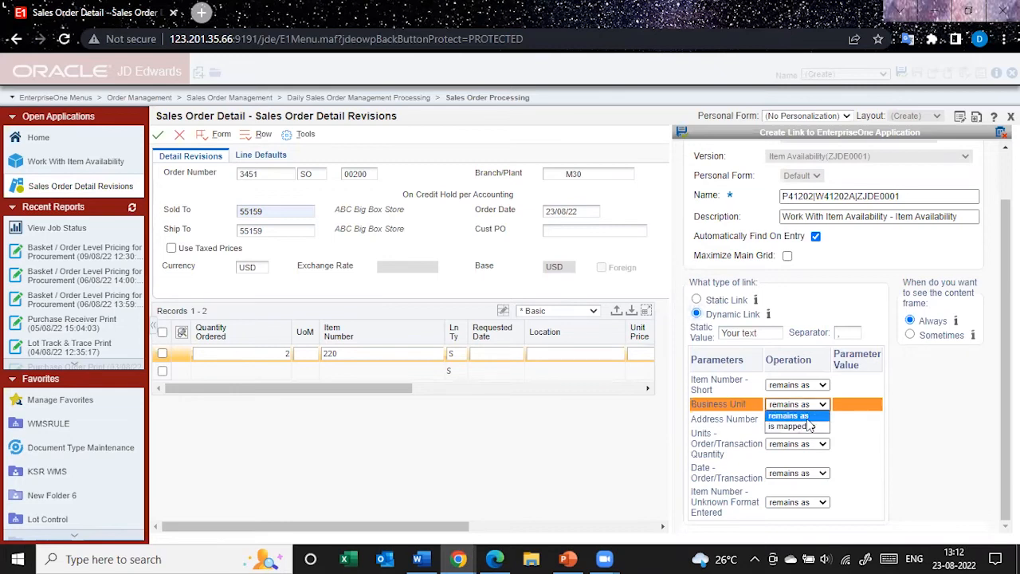
left_click(806, 426)
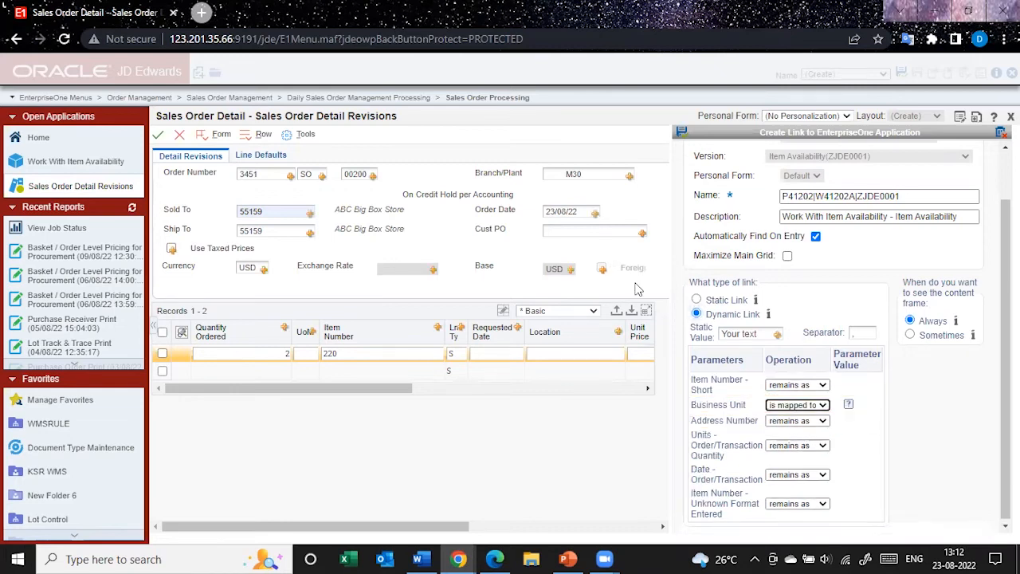
left_click(801, 405)
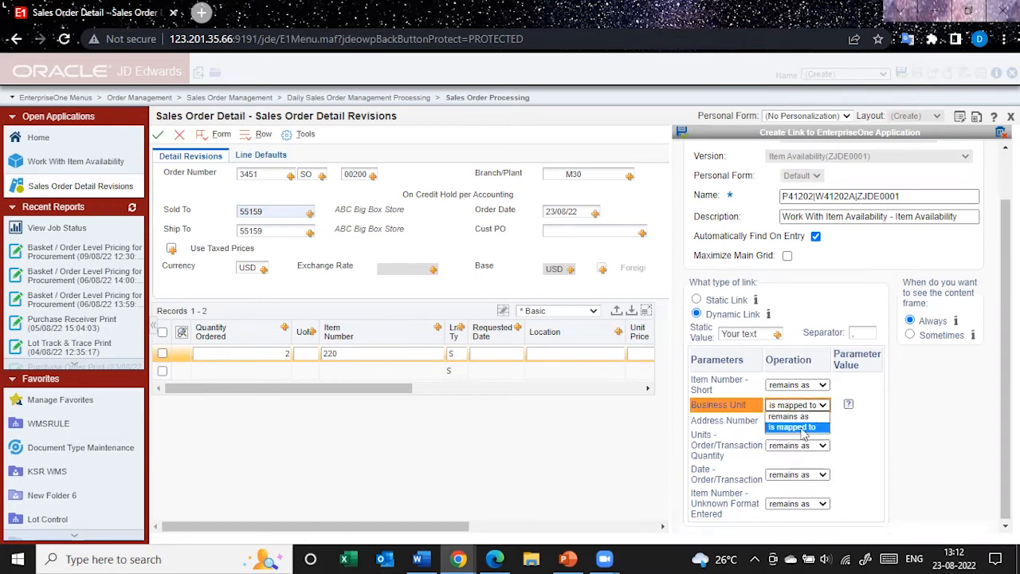
left_click(800, 428)
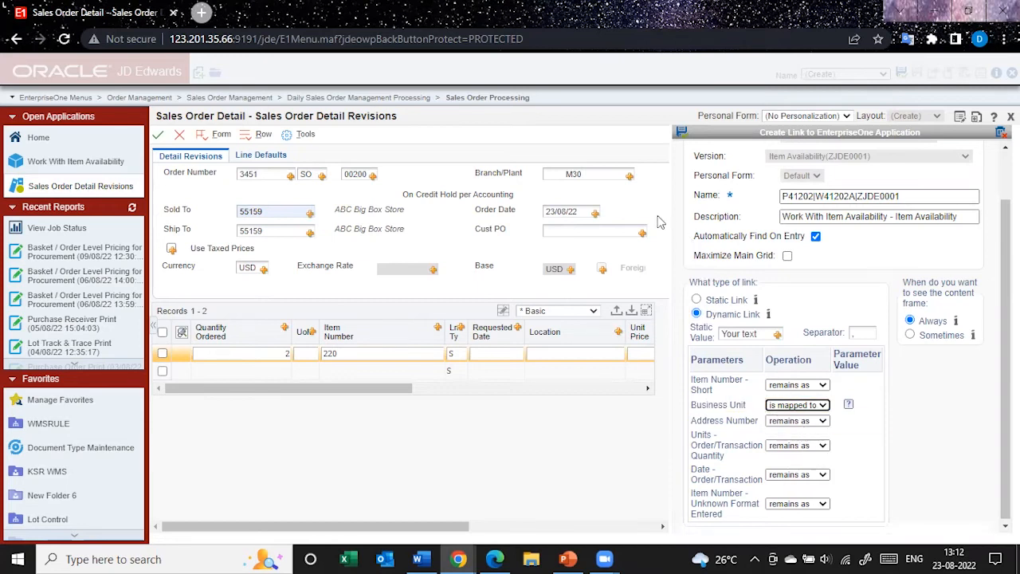
left_click(632, 179)
Map the Item Number - Unknown Format Entered parameter to the Item Number column of the order grid
scroll(757, 450, "down", 1)
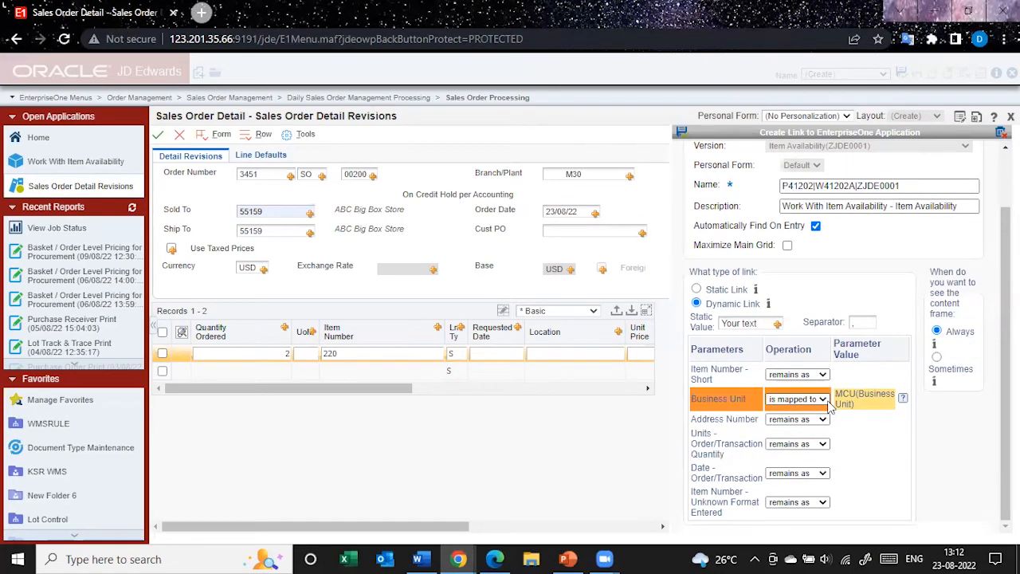
left_click(809, 506)
left_click(801, 523)
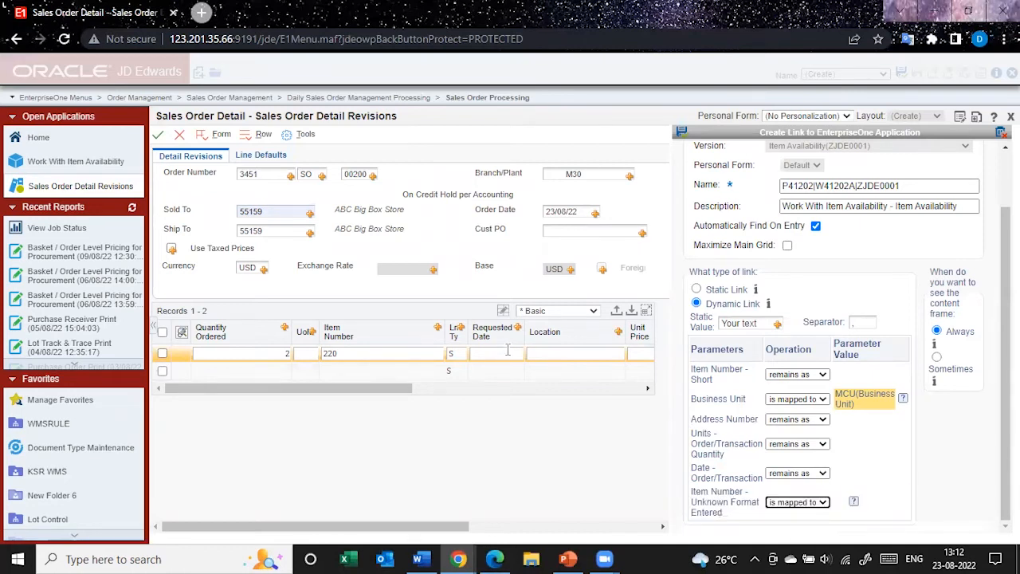
left_click_drag(436, 335, 860, 502)
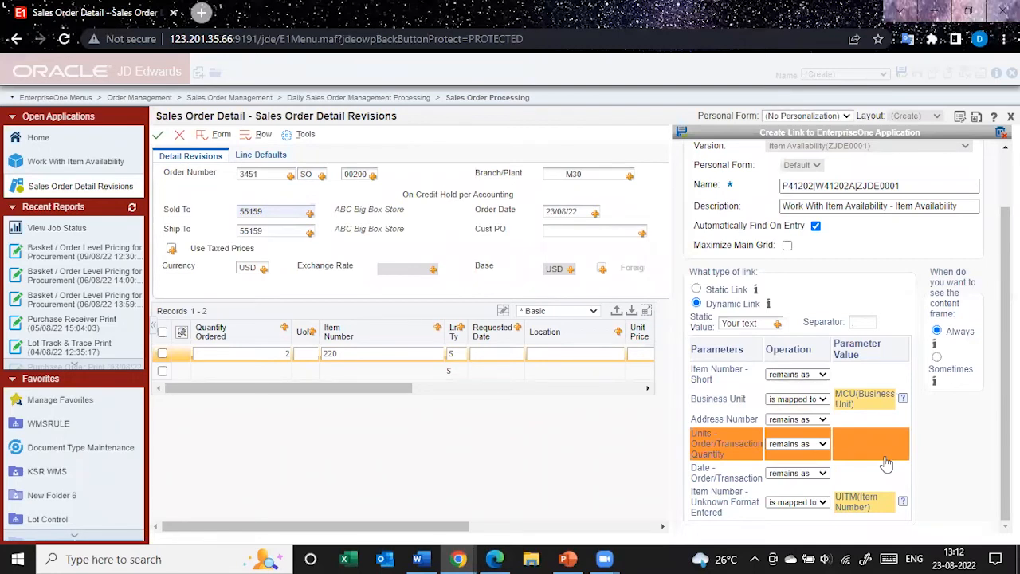
Save the dynamic link and review the item availability by location in the embedded form
scroll(842, 341, "up", 2)
left_click(682, 134)
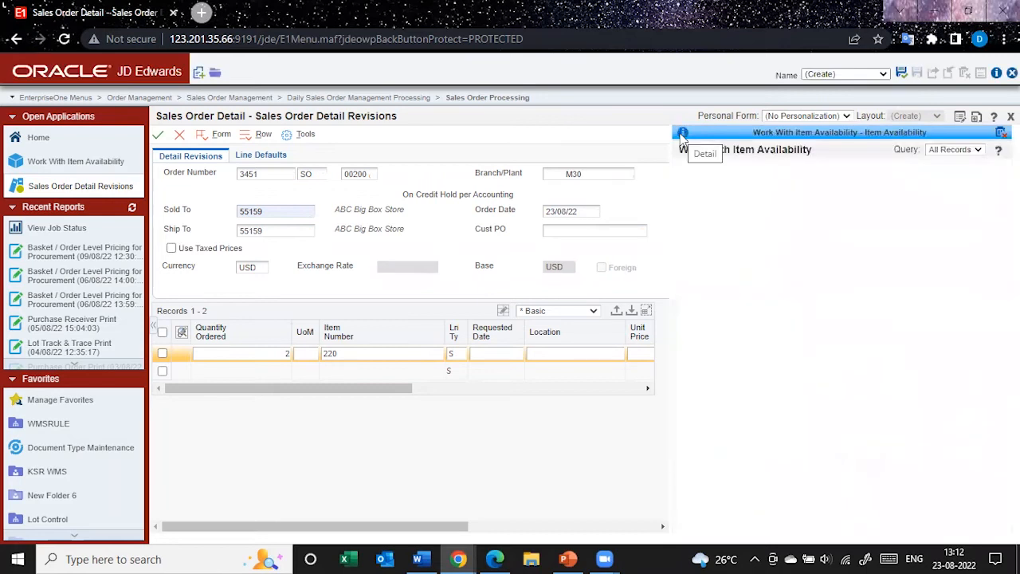
scroll(754, 457, "down", 2)
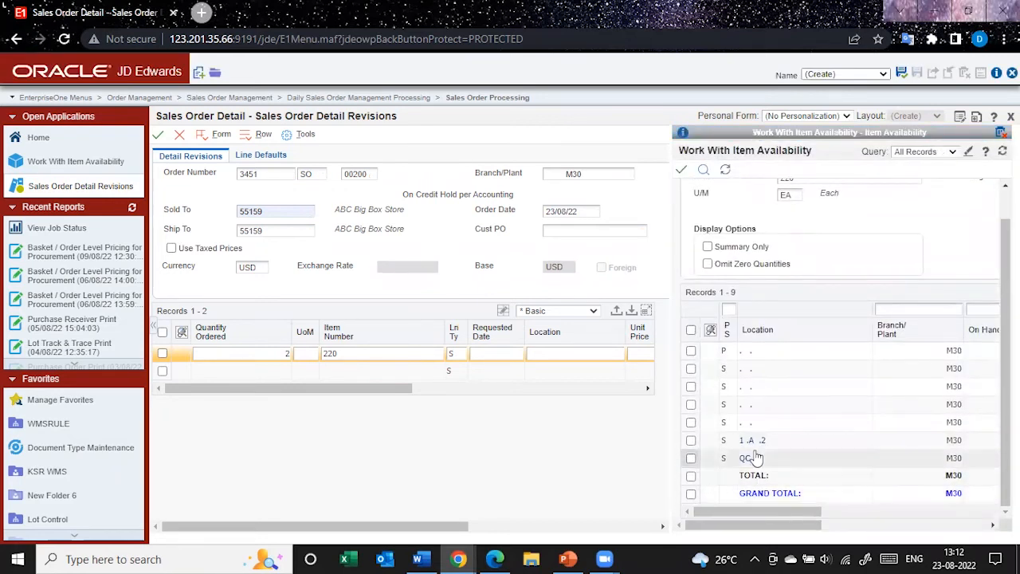
scroll(757, 446, "up", 1)
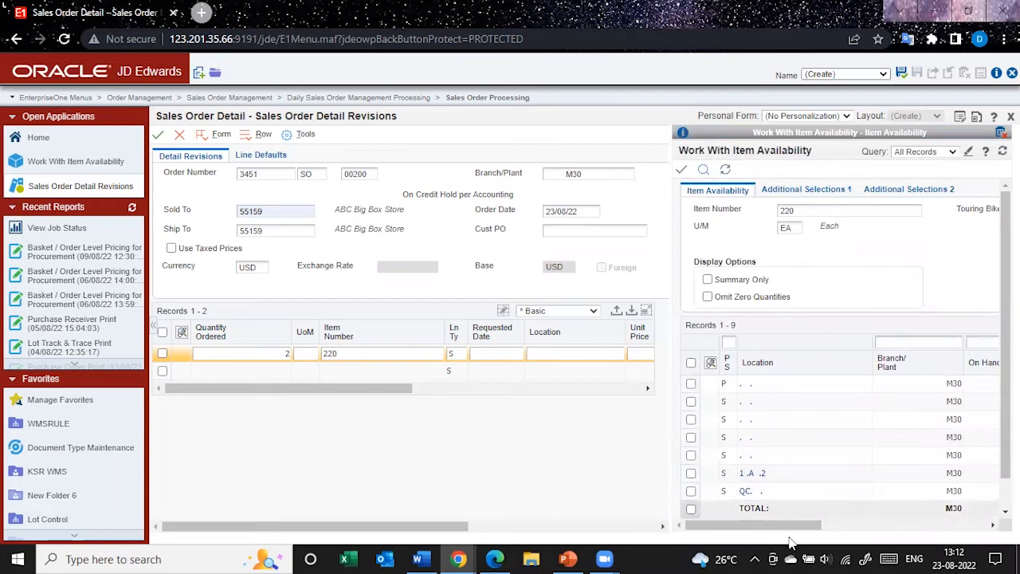
left_click_drag(762, 535, 796, 526)
scroll(857, 479, "up", 1)
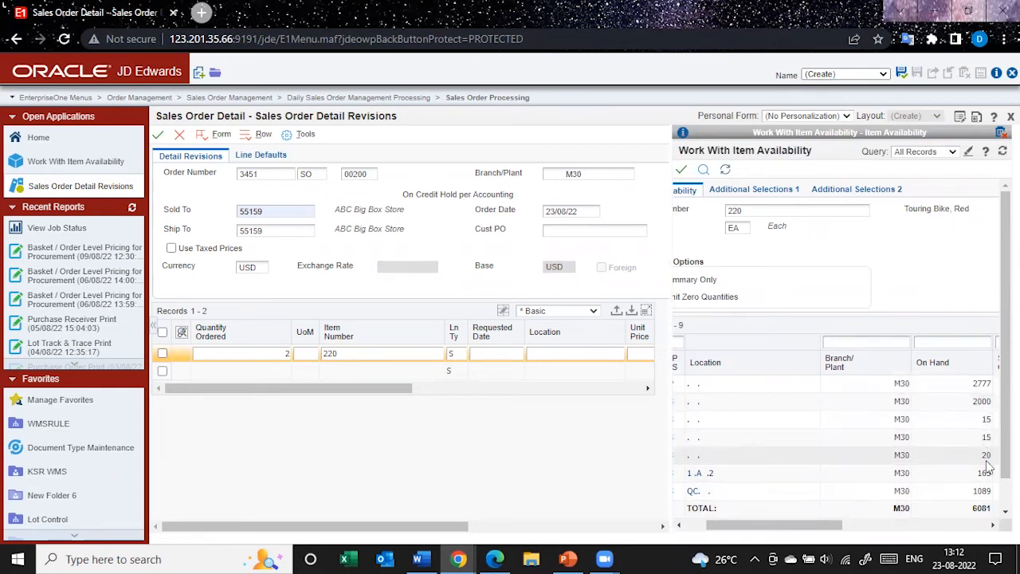
scroll(984, 500, "down", 1)
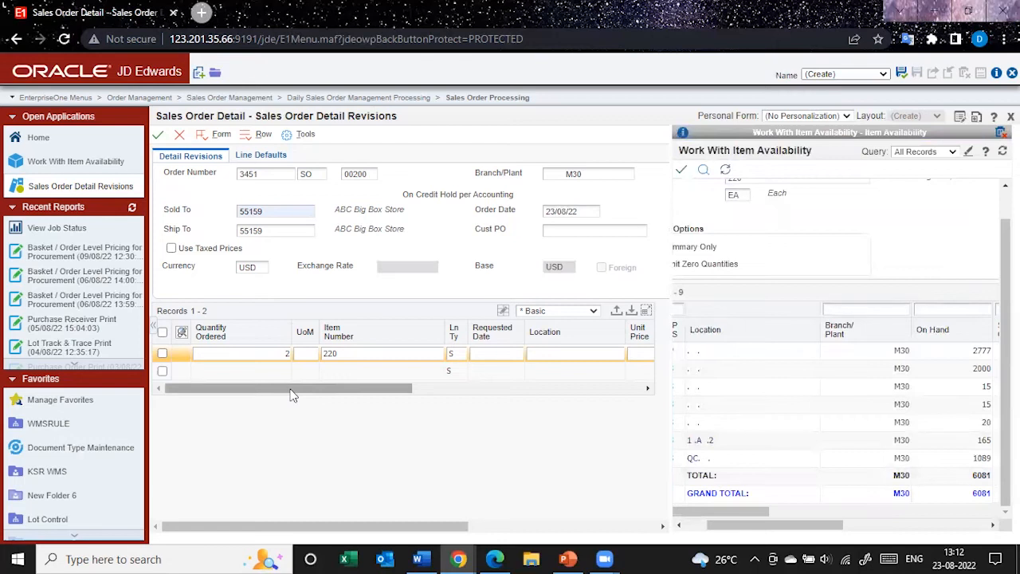
left_click_drag(801, 526, 780, 527)
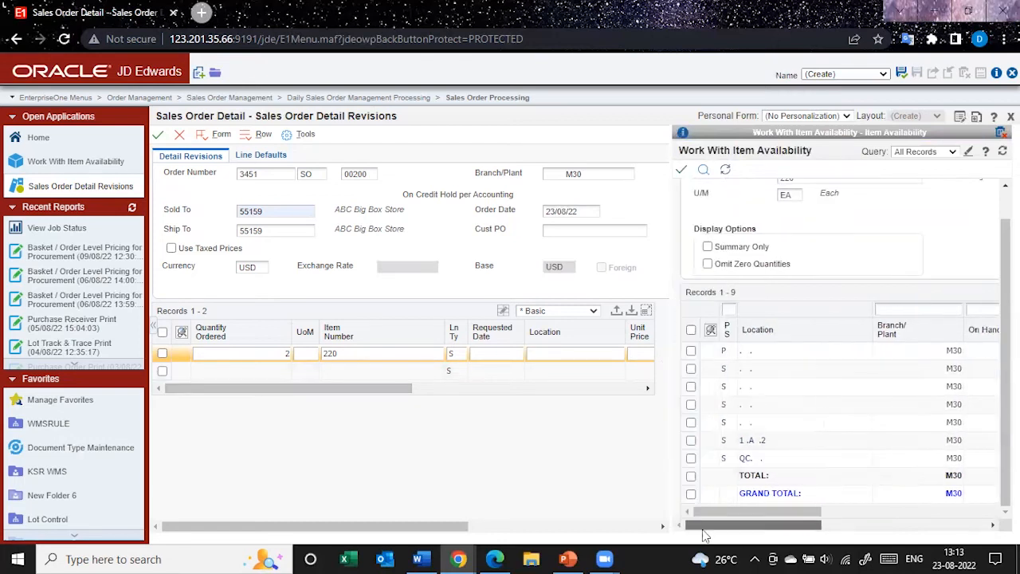
scroll(931, 263, "up", 1)
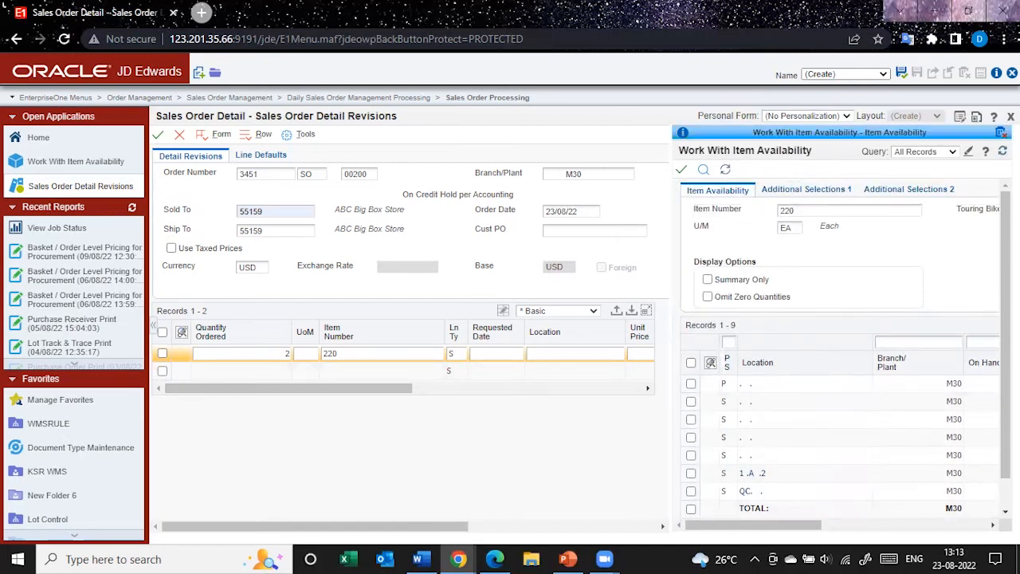
Remove the dynamically linked frame and place a new EnterpriseOne Form frame beside the sales order form
left_click(1001, 133)
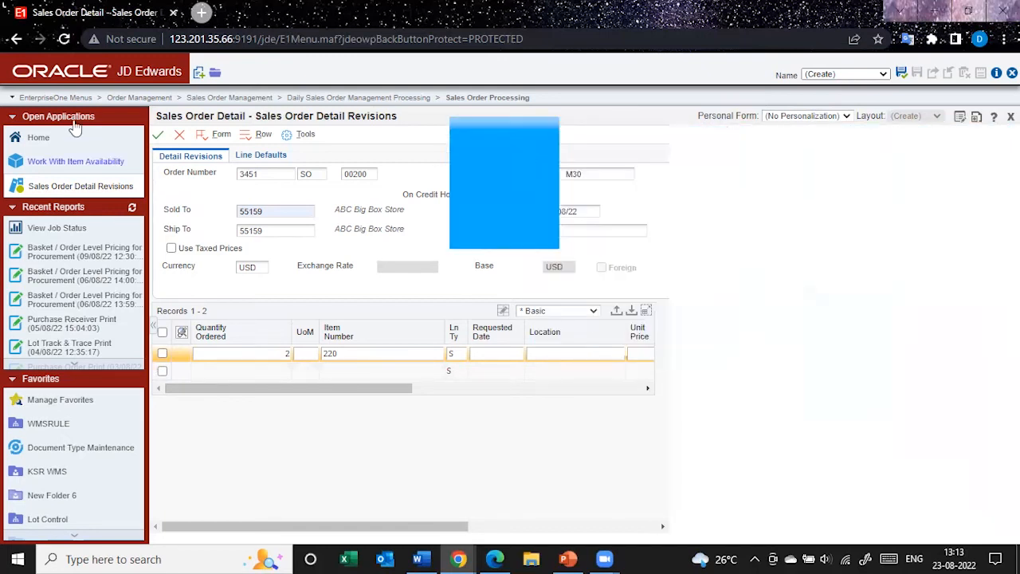
left_click(197, 71)
left_click_drag(528, 296, 656, 325)
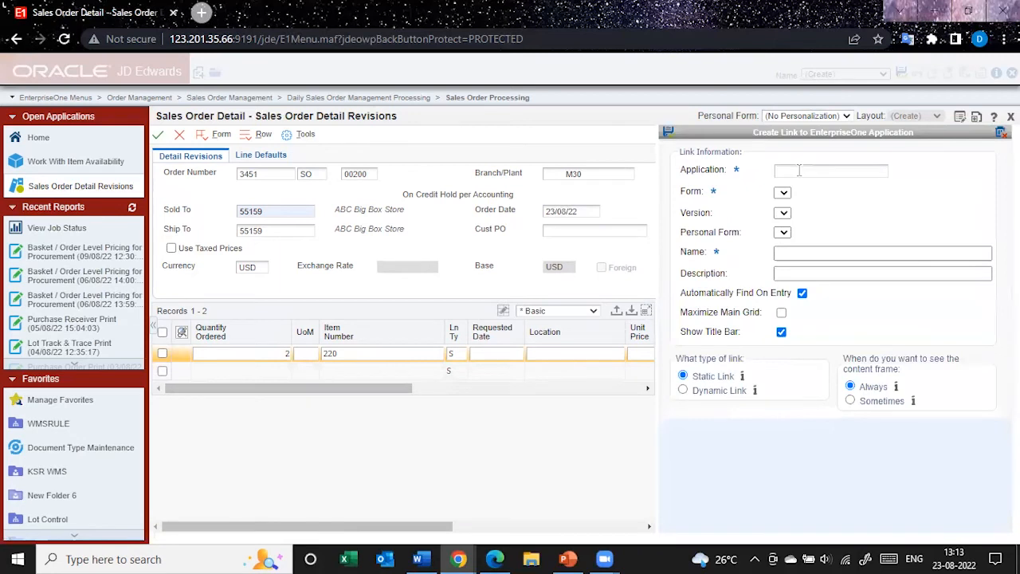
Link the new frame to application P41202 with form Work With Item Availability (W41202A) and save it as a static link
left_click(797, 171)
left_click(839, 204)
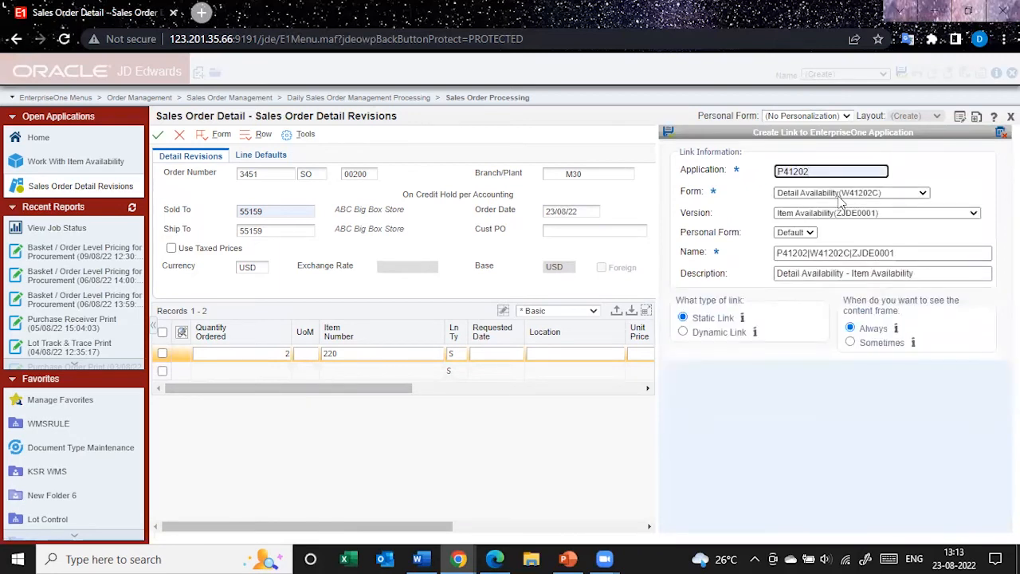
left_click(843, 193)
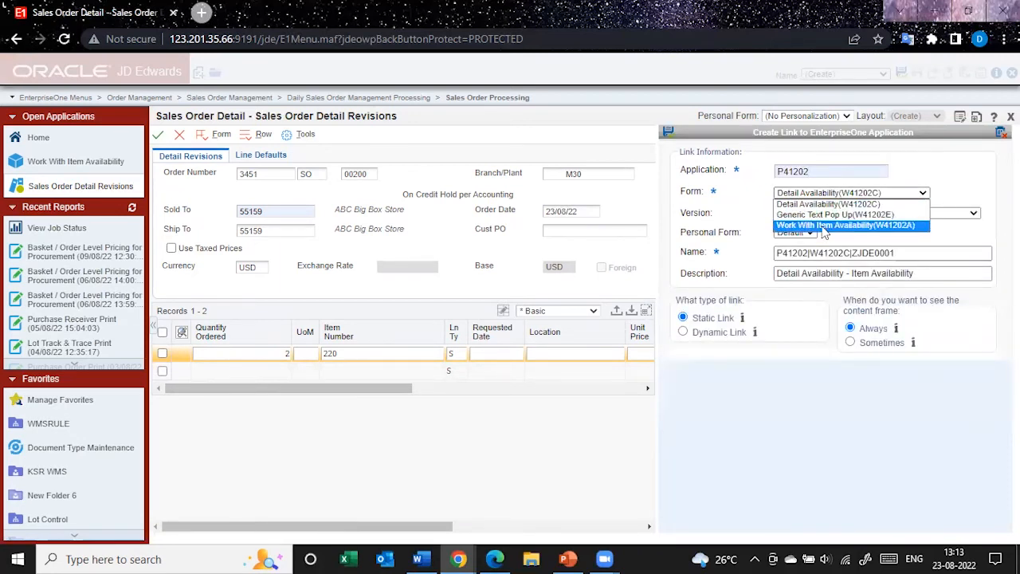
left_click(825, 231)
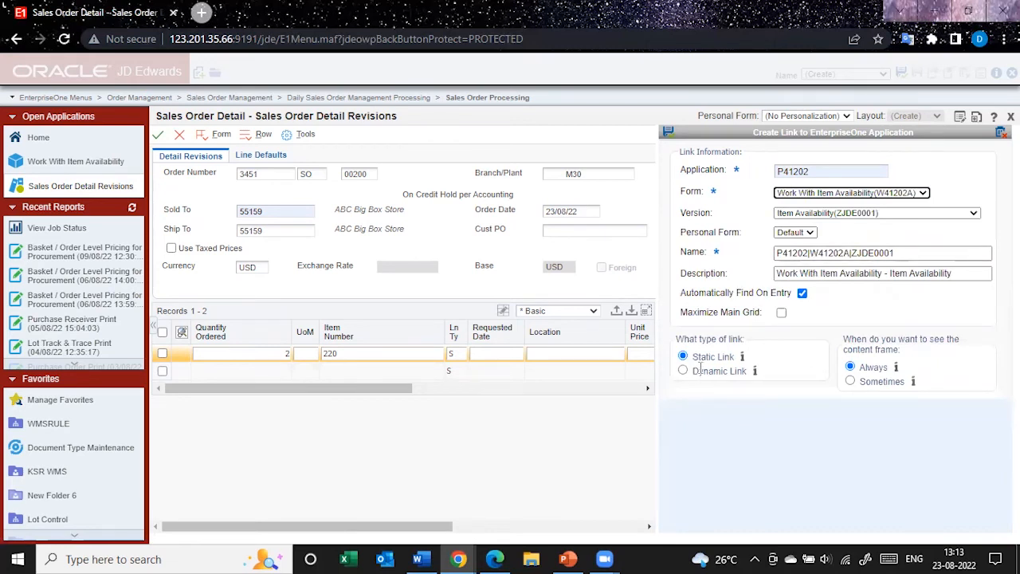
left_click(669, 132)
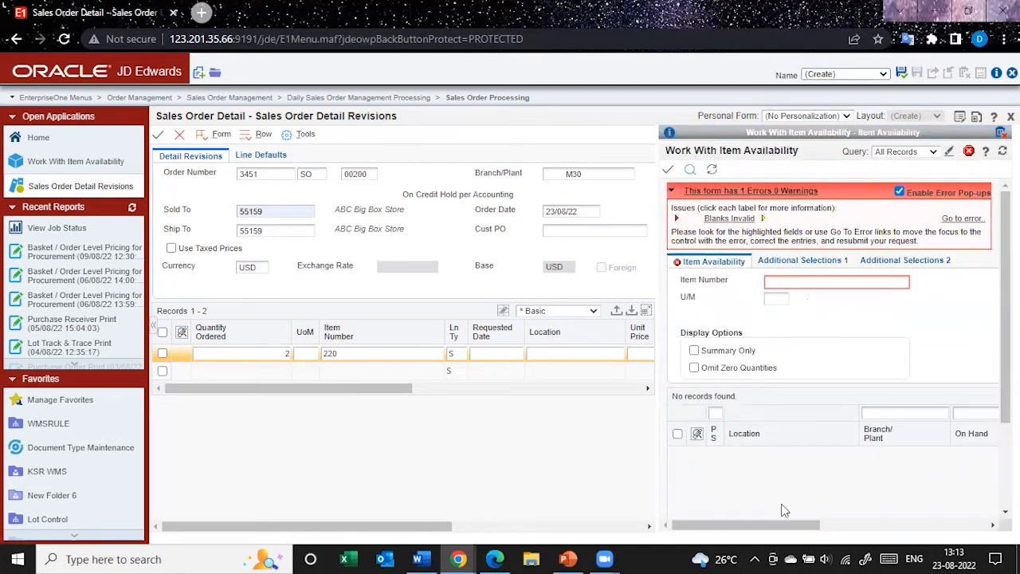
Find the availability of item 220 in branch/plant m30 within the embedded form and examine its on-hand quantities
left_click_drag(768, 528, 738, 538)
left_click(831, 279)
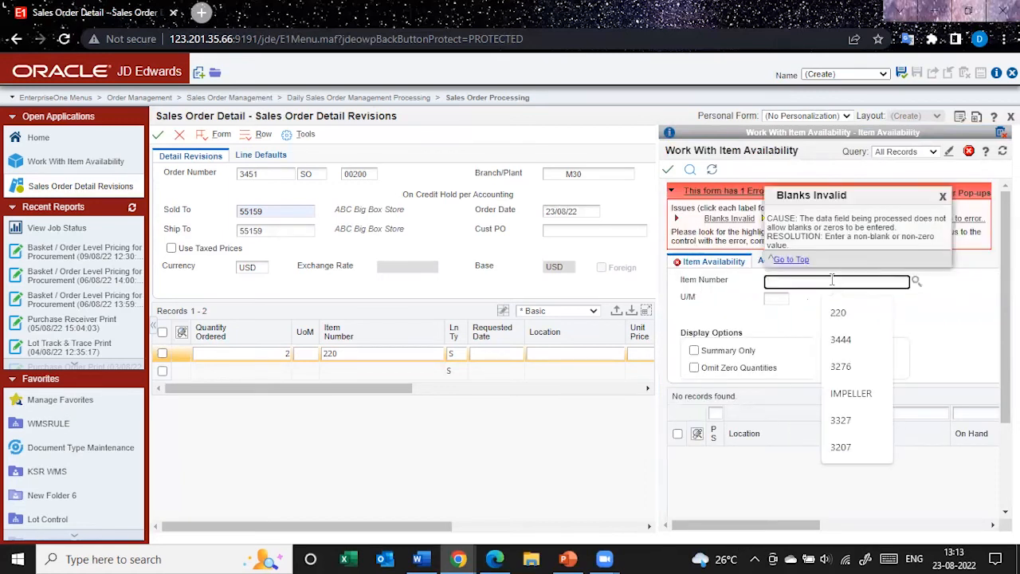
type("220")
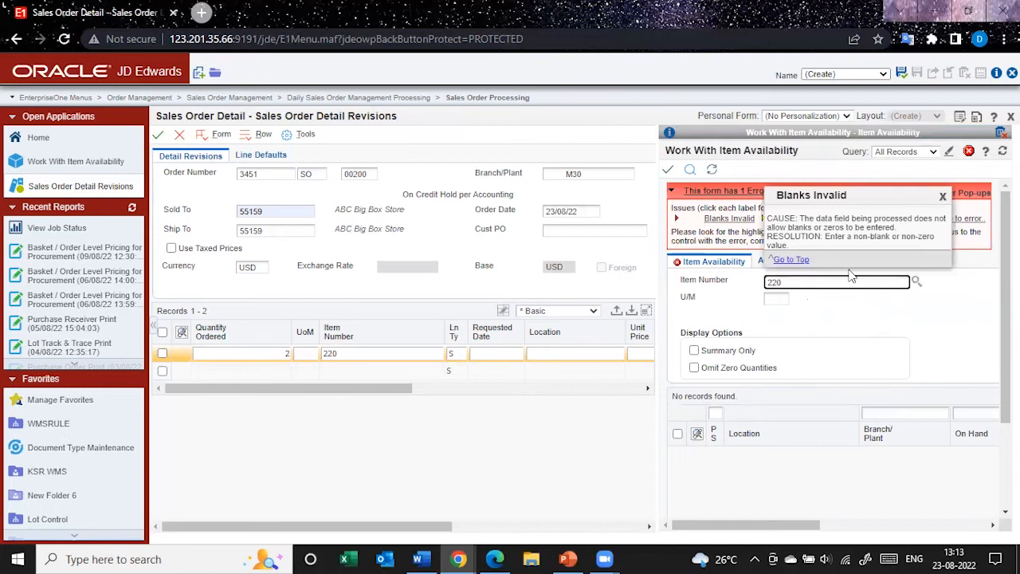
key("Tab")
left_click(914, 282)
type("m30")
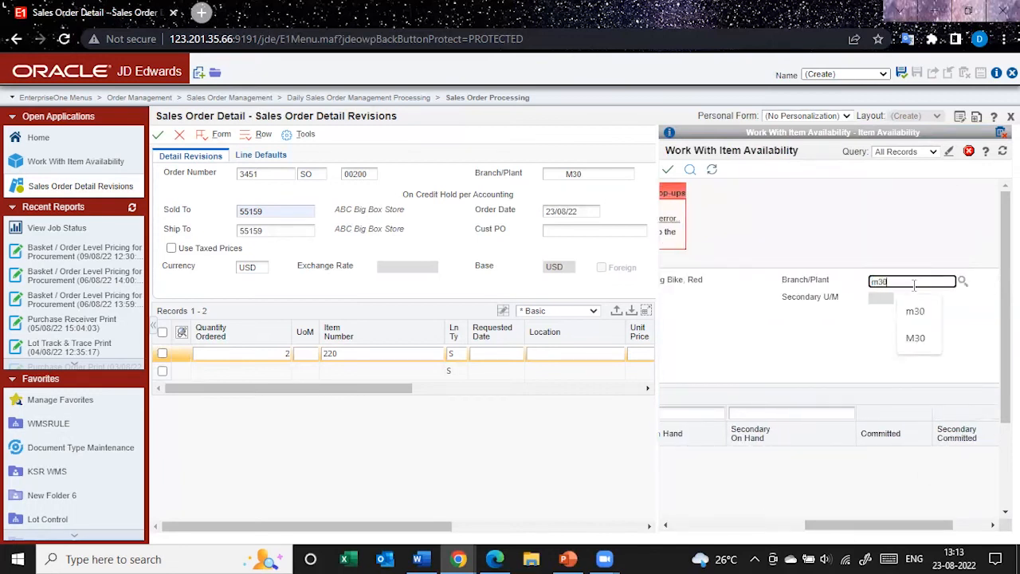
left_click_drag(881, 528, 730, 532)
left_click(688, 169)
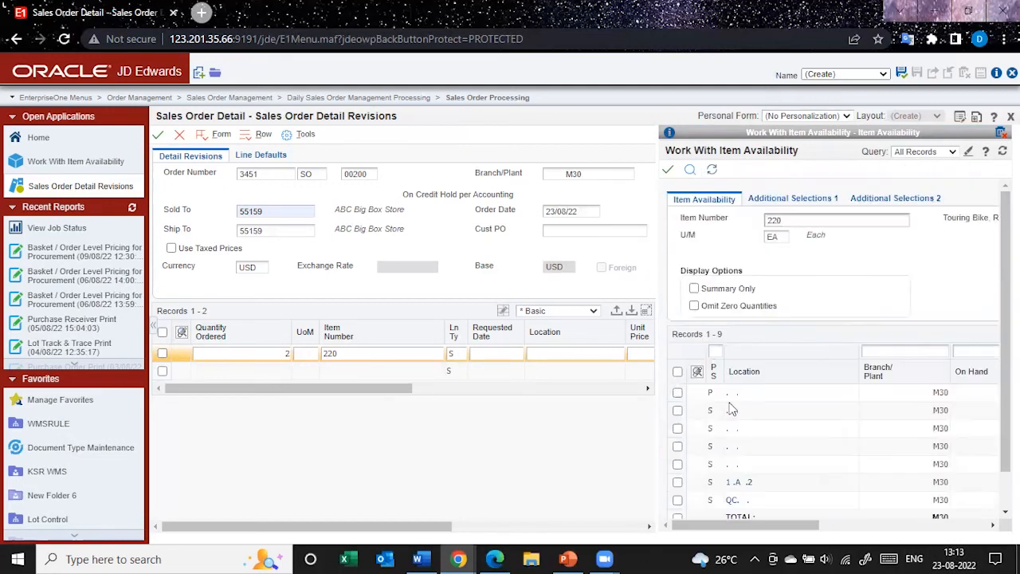
scroll(742, 471, "down", 3)
left_click_drag(747, 523, 835, 542)
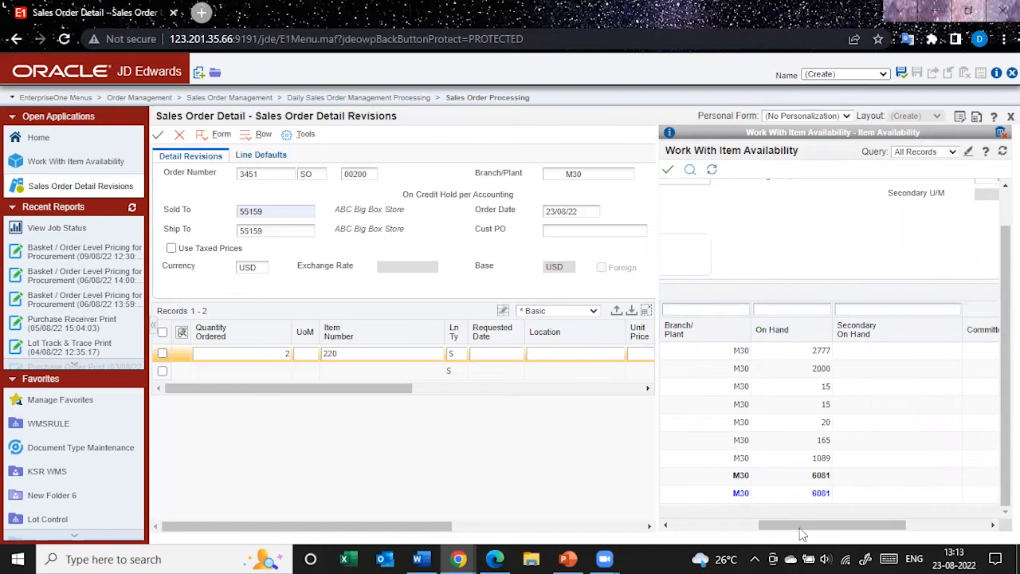
left_click_drag(794, 525, 644, 523)
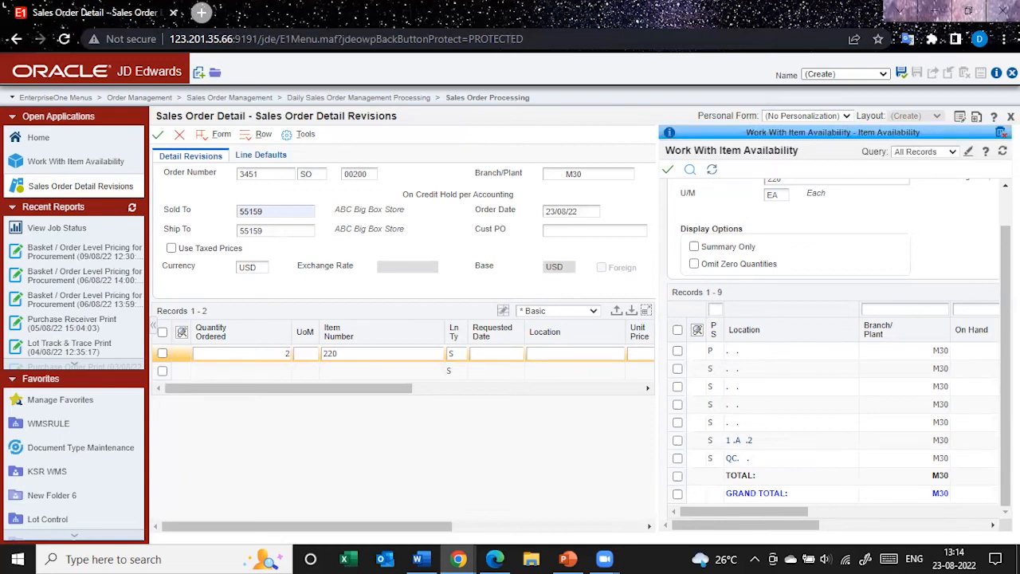
Remove the static item availability frame and place a URL frame to the right of the sales order form
left_click(1001, 132)
left_click_drag(351, 388, 351, 389)
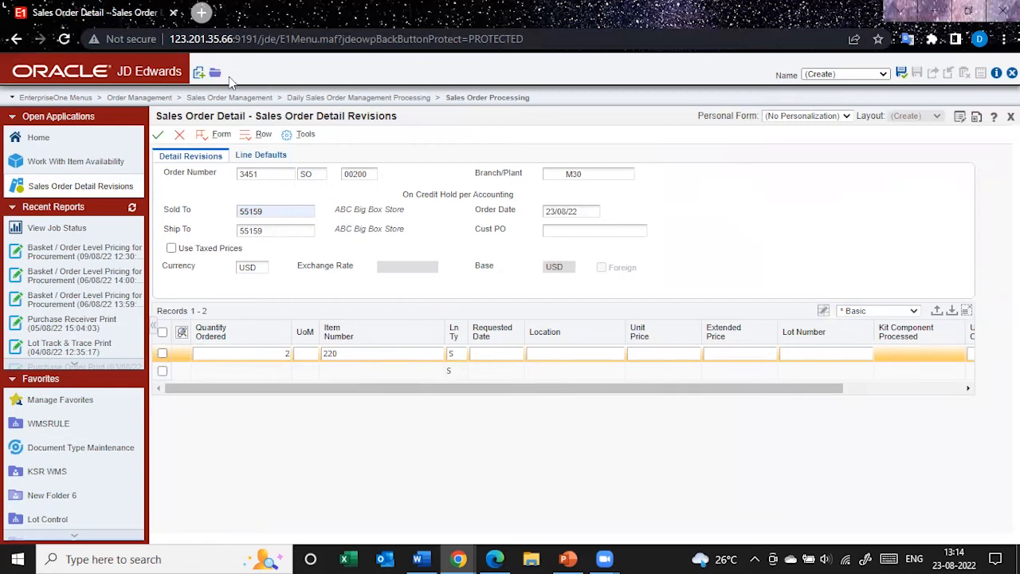
left_click(198, 74)
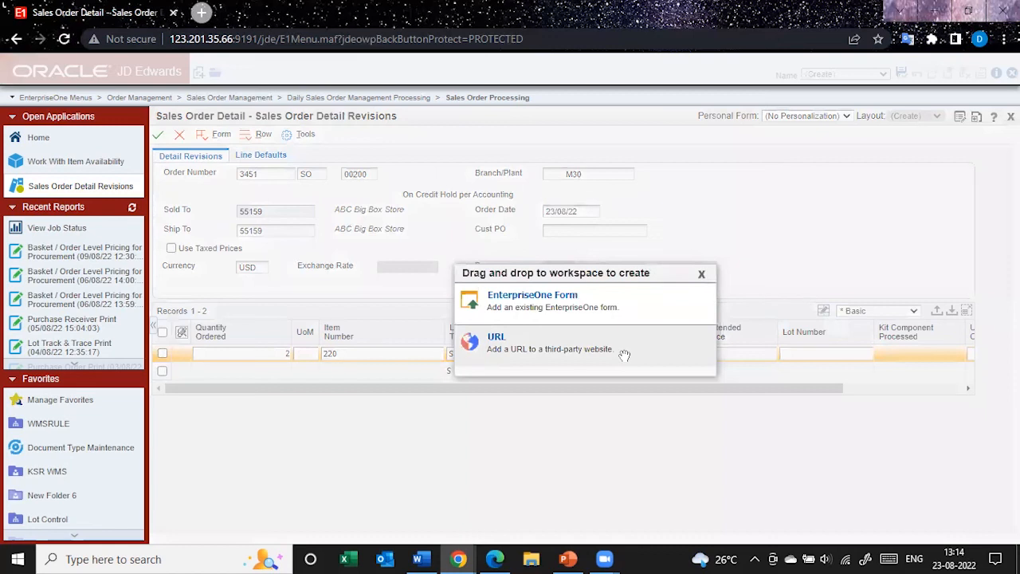
left_click_drag(625, 355, 721, 291)
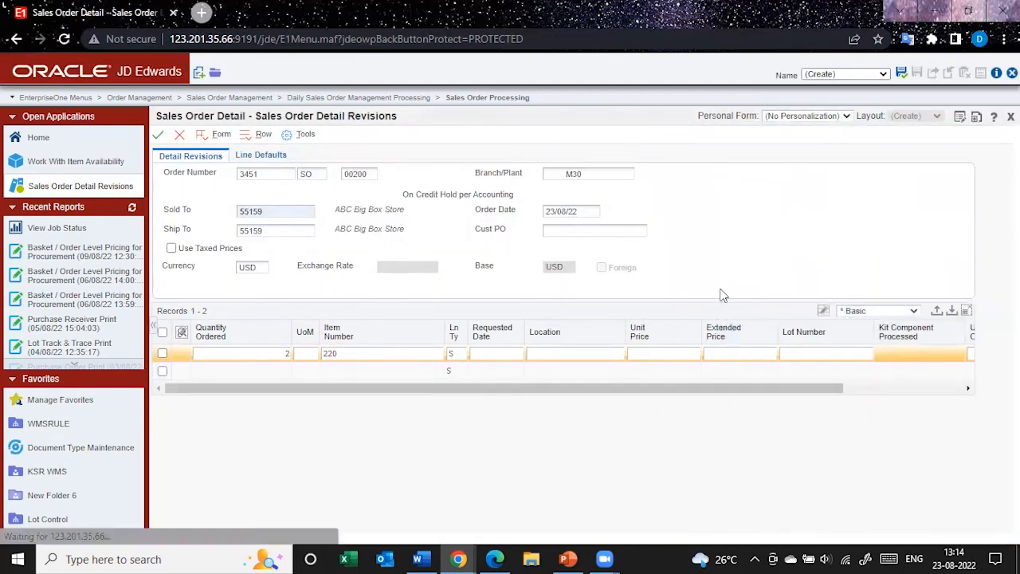
left_click(873, 170)
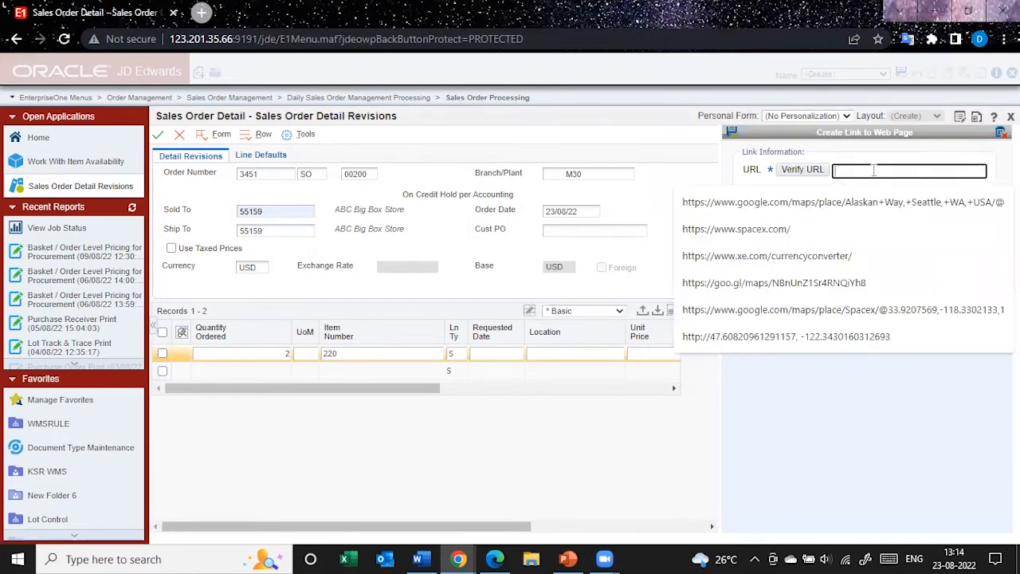
type("https://www.xe.com/currencyconverter/")
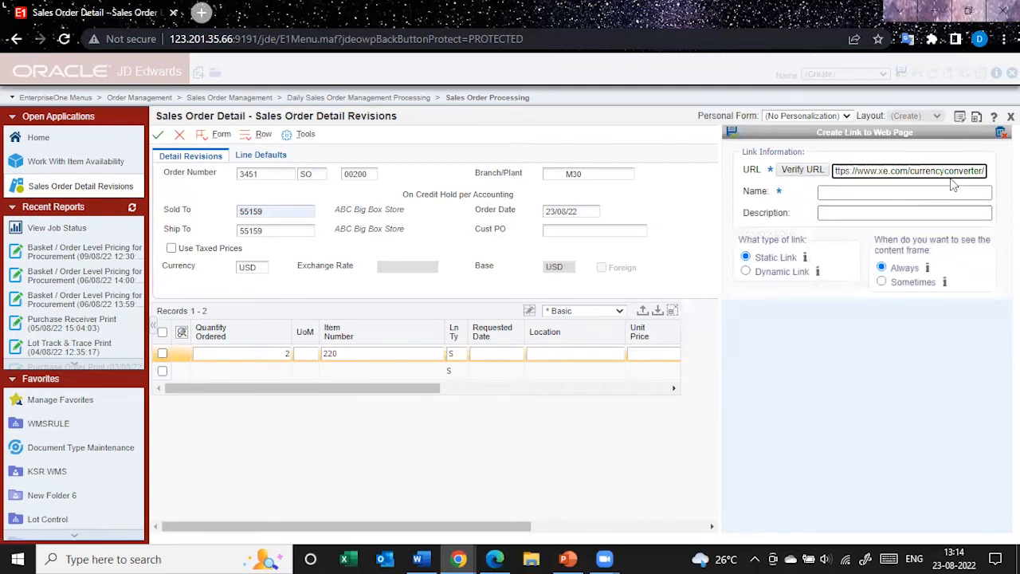
left_click(890, 195)
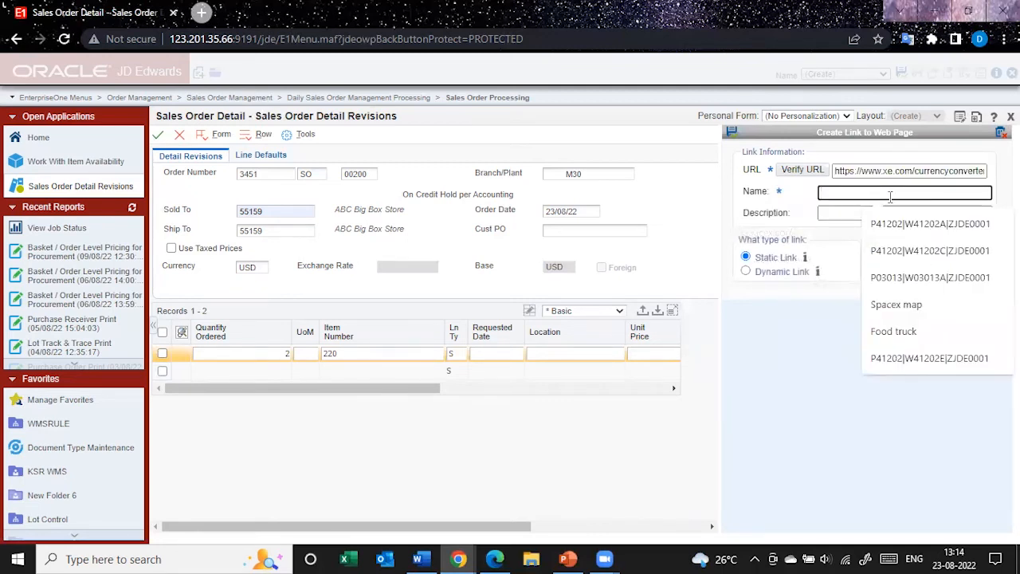
type("ex")
key("Down")
key("Return")
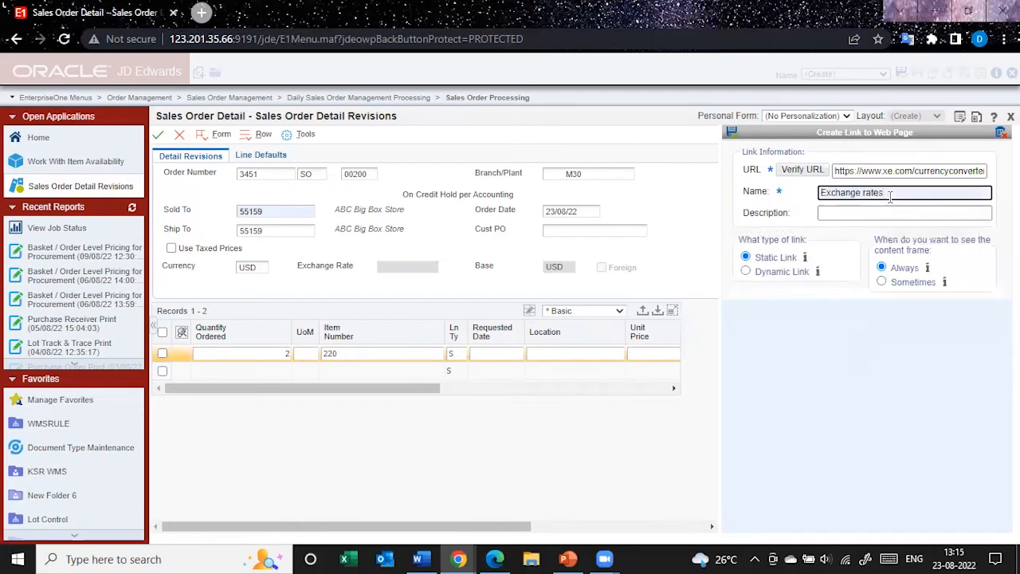
Verify the currency converter URL and look through the test page
left_click(821, 174)
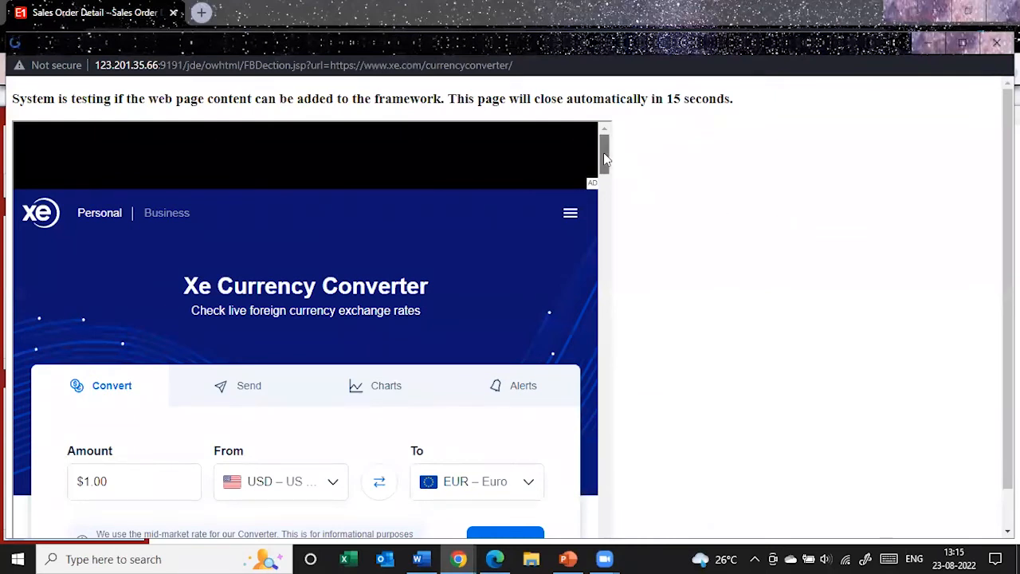
left_click_drag(603, 152, 599, 196)
scroll(486, 287, "down", 5)
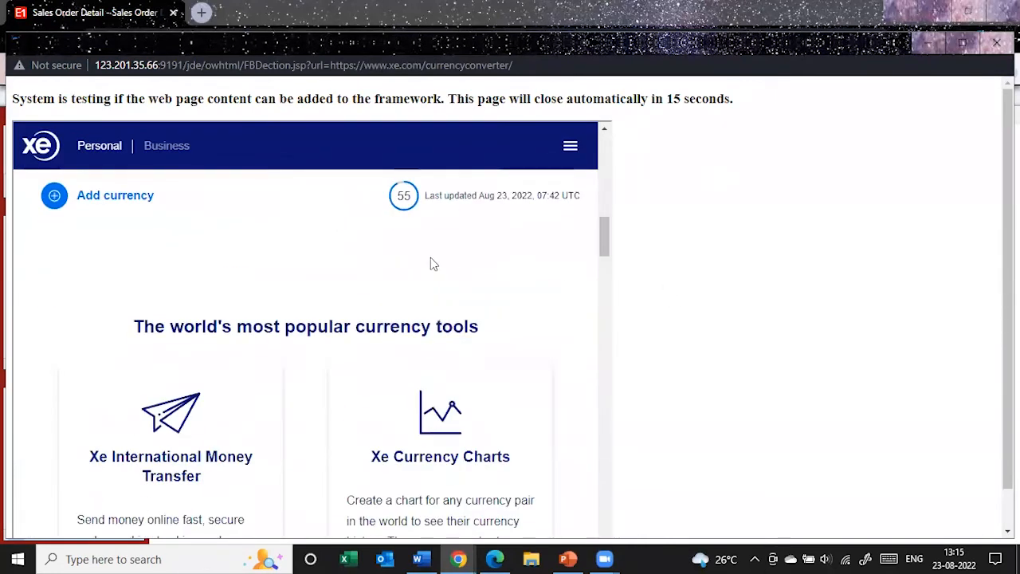
scroll(434, 263, "up", 6)
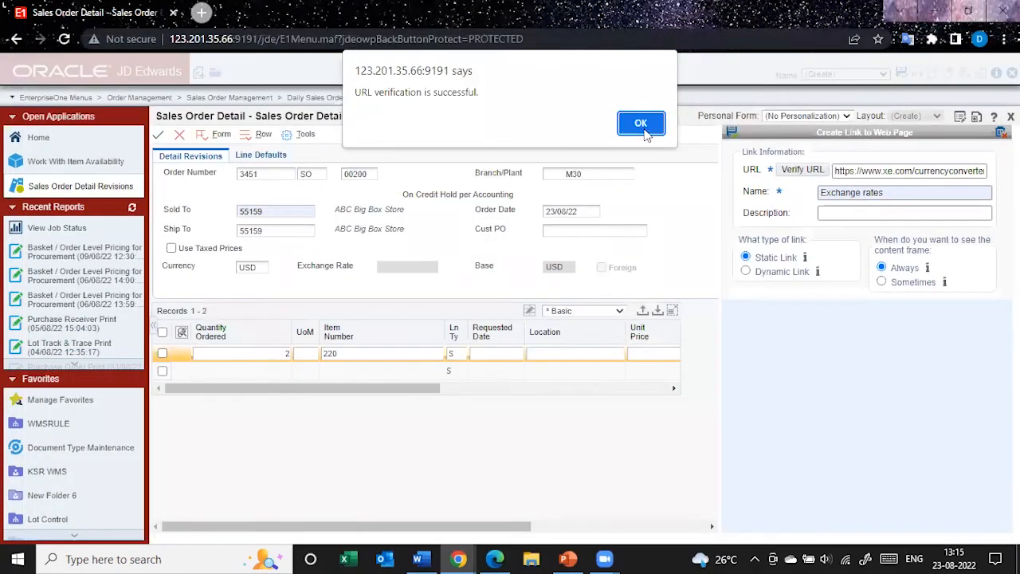
left_click(644, 123)
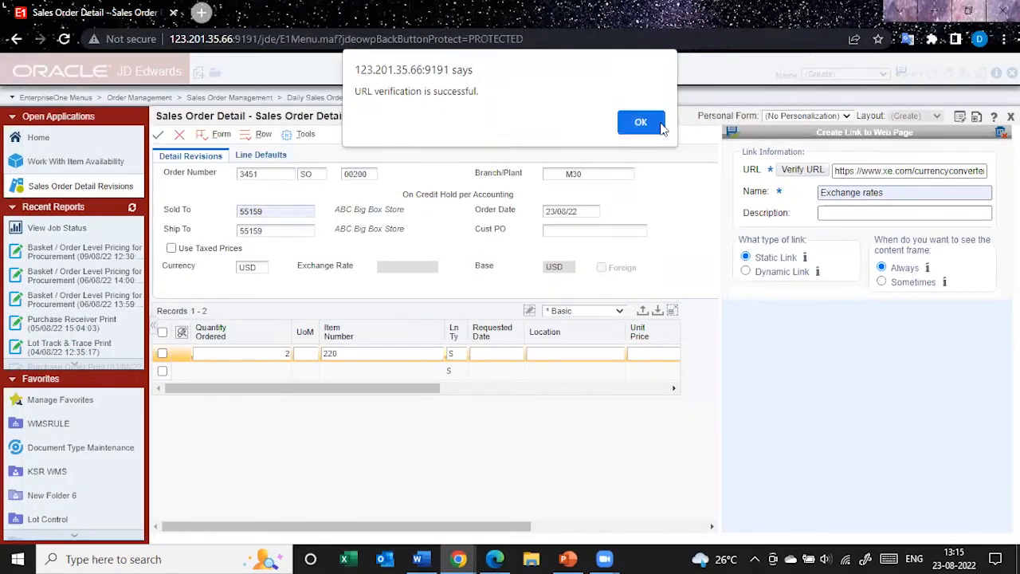
Save the Exchange rates link with the static link type and look over the converter page during its test
left_click(730, 134)
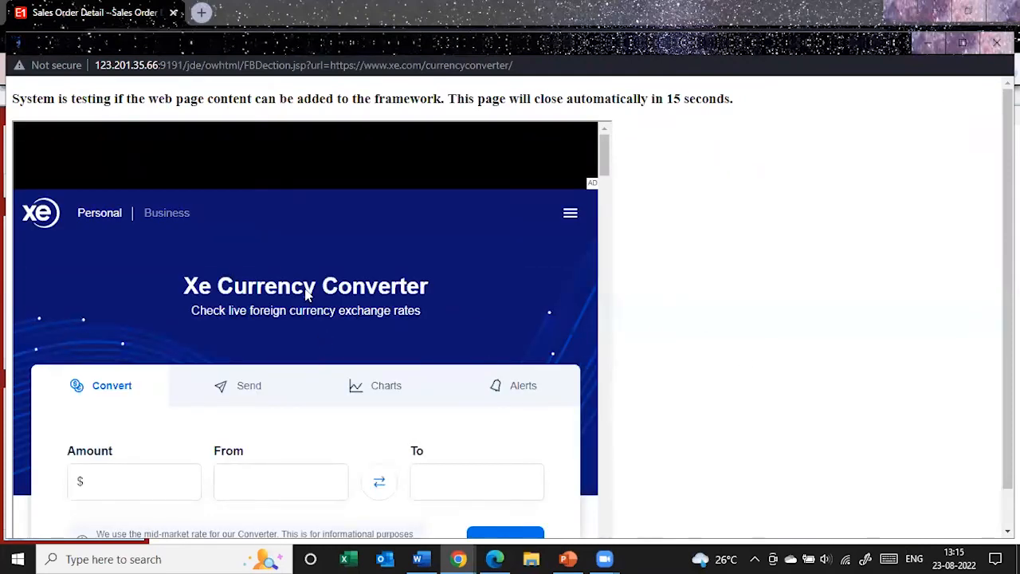
scroll(351, 263, "down", 3)
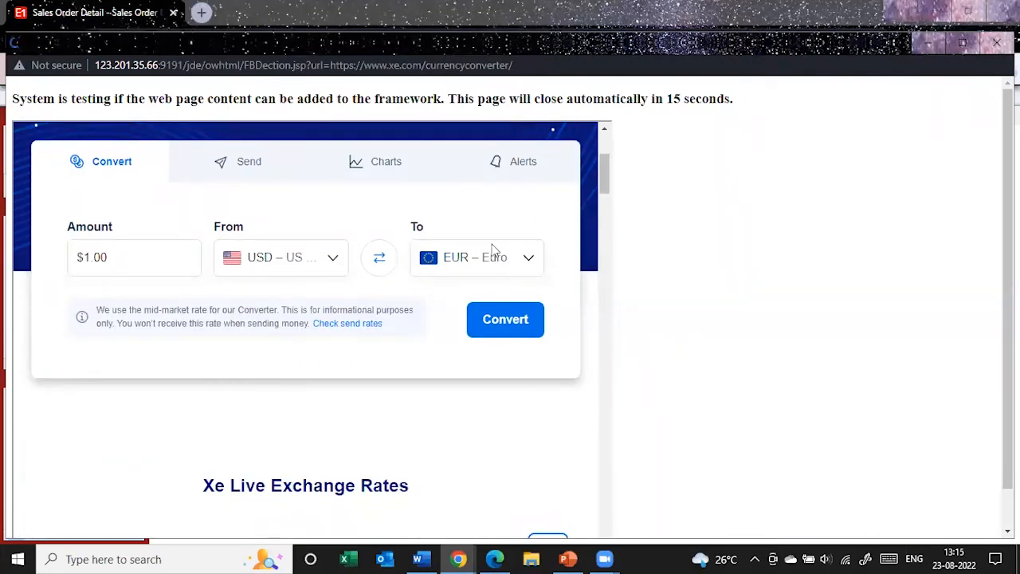
scroll(401, 193, "down", 2)
scroll(431, 223, "up", 4)
scroll(470, 251, "down", 3)
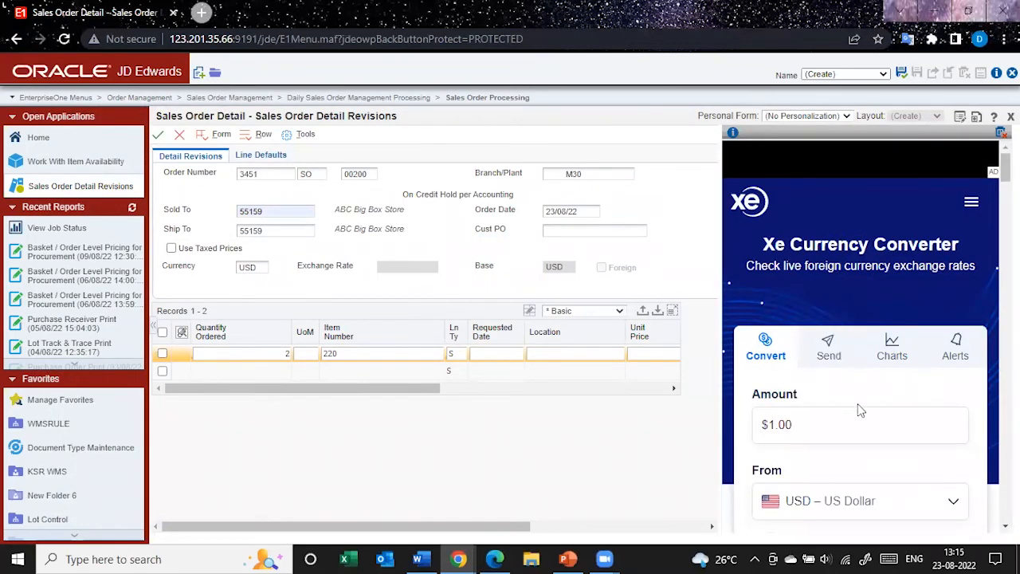
Convert 1.00 from INR – Indian Rupee to EUR – Euro in the embedded currency converter and view the converted amount
scroll(860, 409, "down", 4)
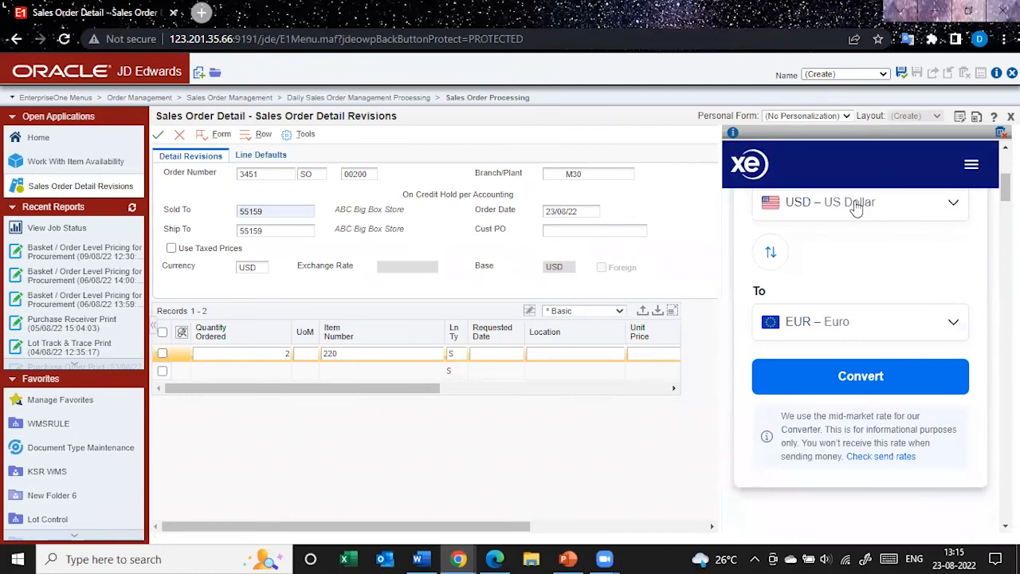
left_click(856, 205)
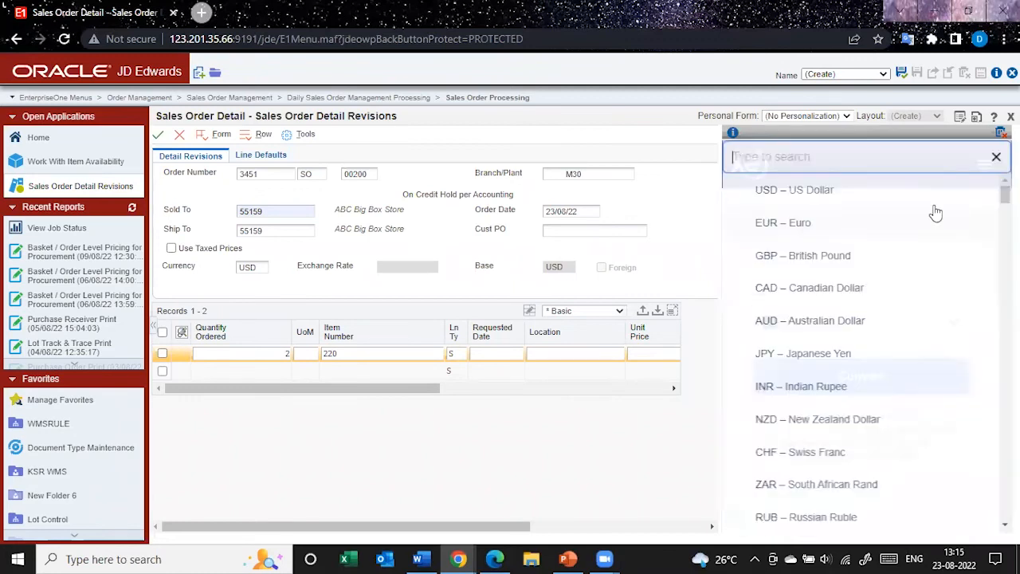
left_click(795, 389)
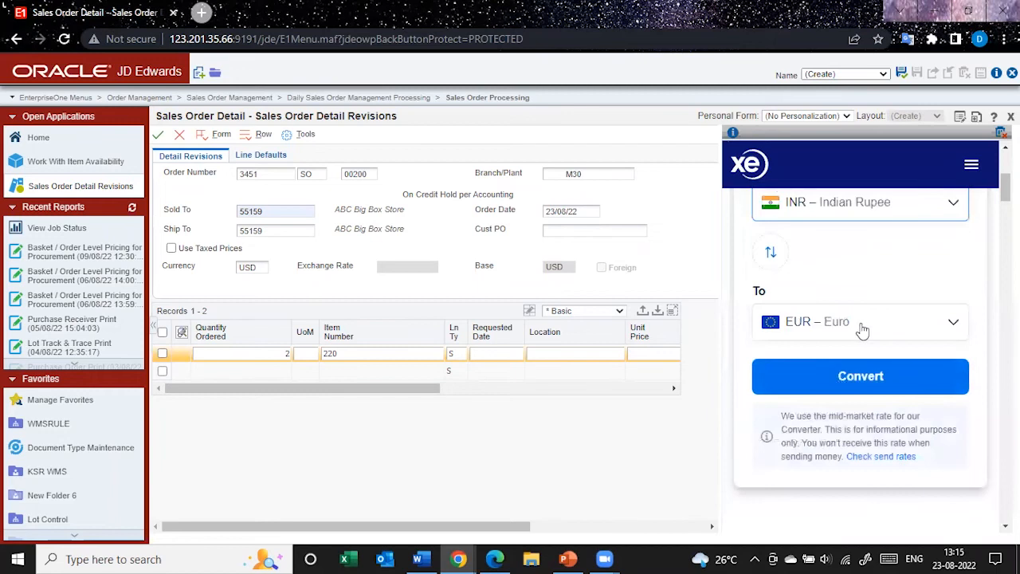
left_click(869, 375)
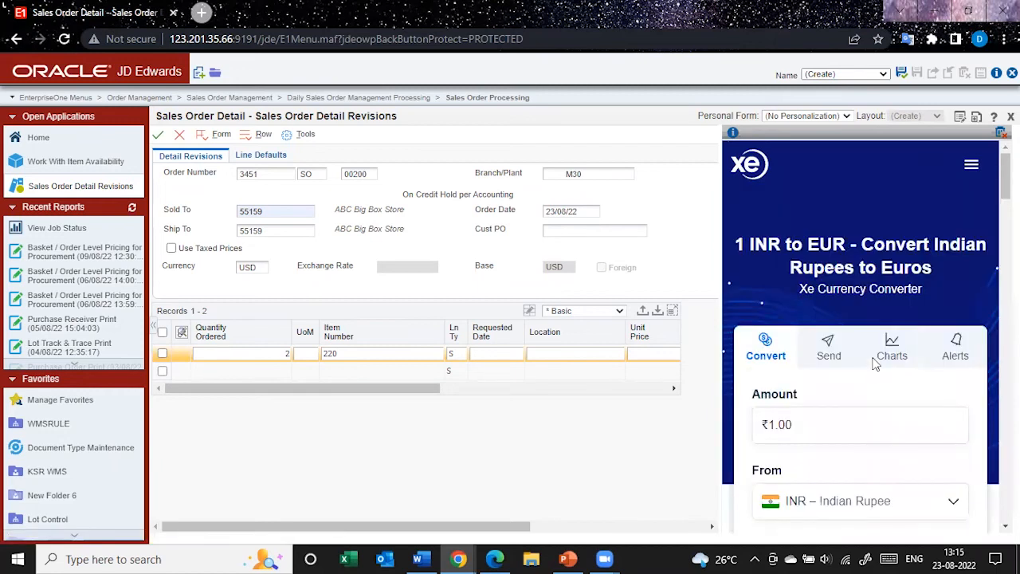
scroll(875, 363, "down", 5)
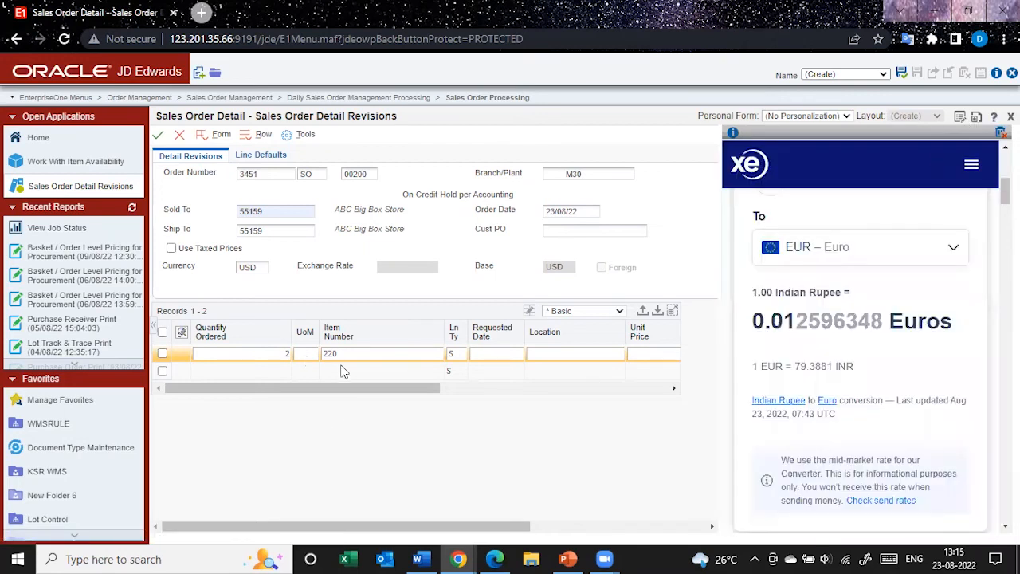
Look over the conversion page once more and remove the Exchange rates frame from the sales order form
scroll(851, 391, "up", 1)
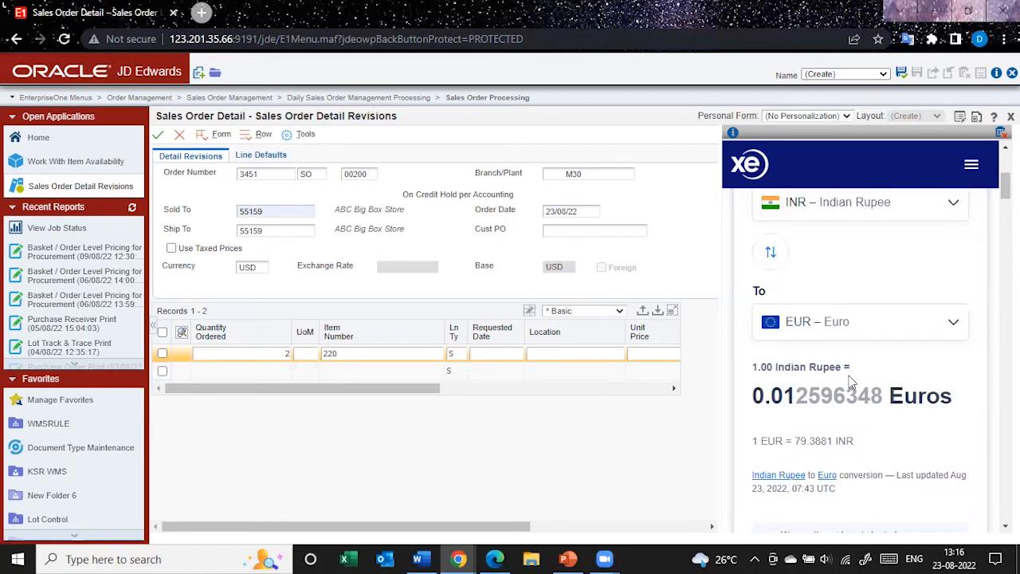
scroll(851, 382, "up", 4)
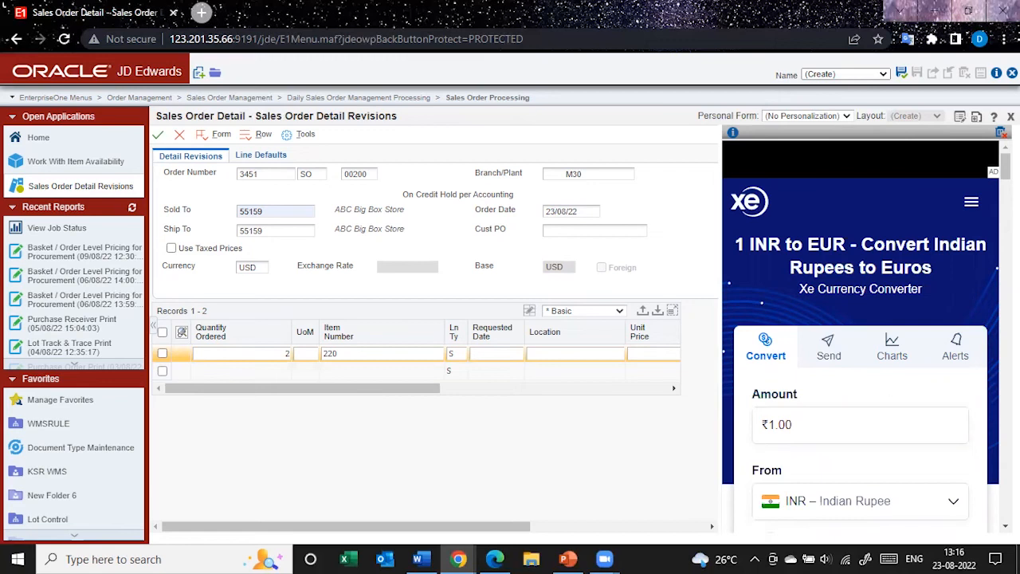
left_click(1001, 132)
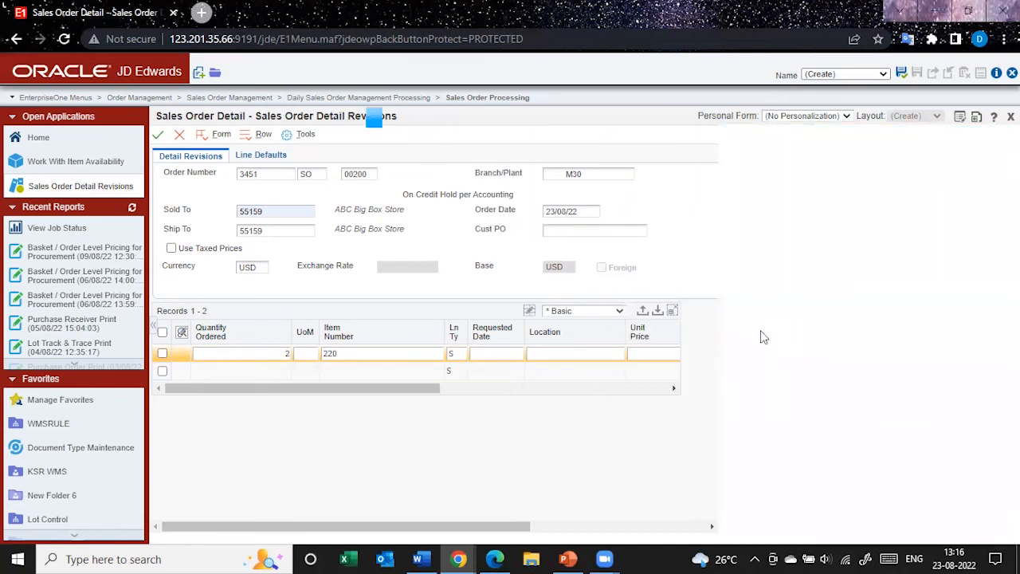